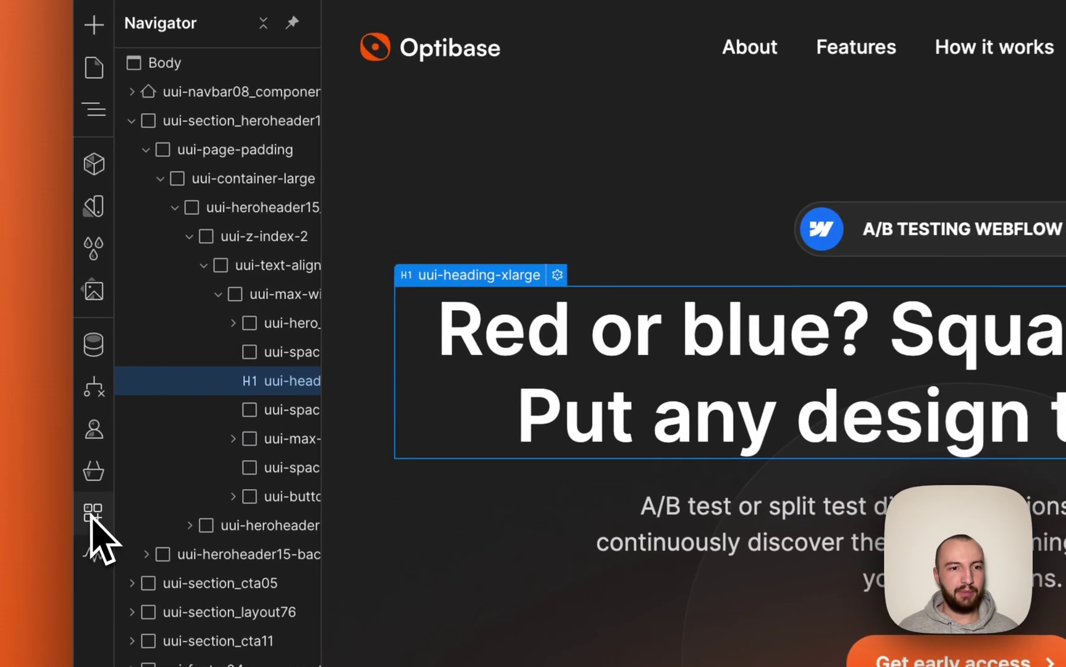
# Launch the connected Optibase app from the Apps panel and move its window off the heading.
pyautogui.click(93, 513)
pyautogui.moveTo(374, 143)
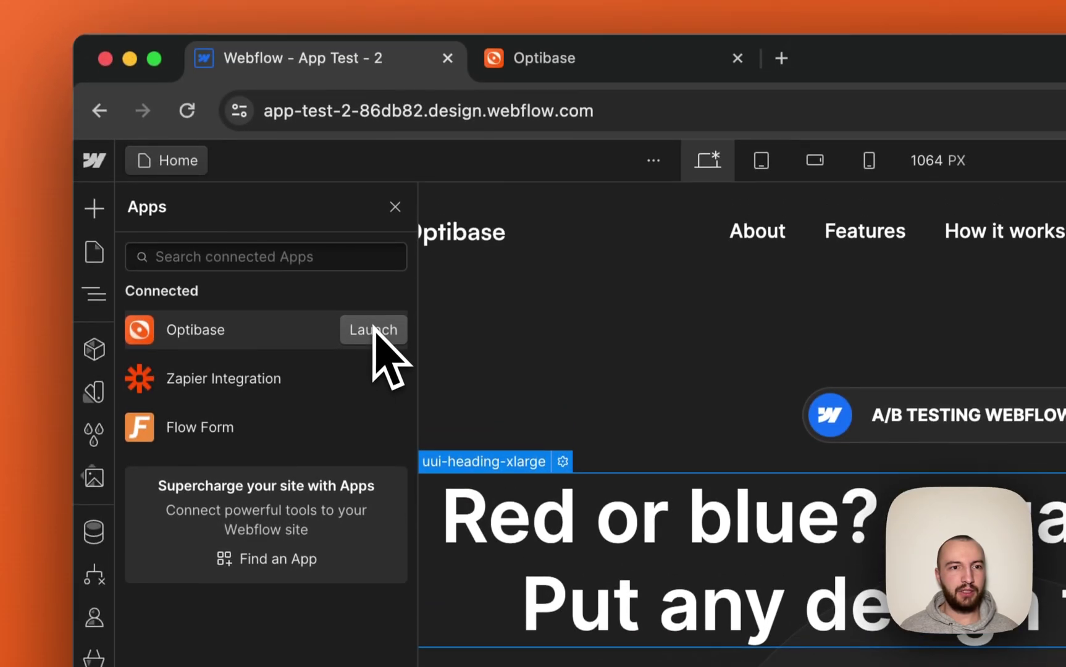
pyautogui.click(374, 329)
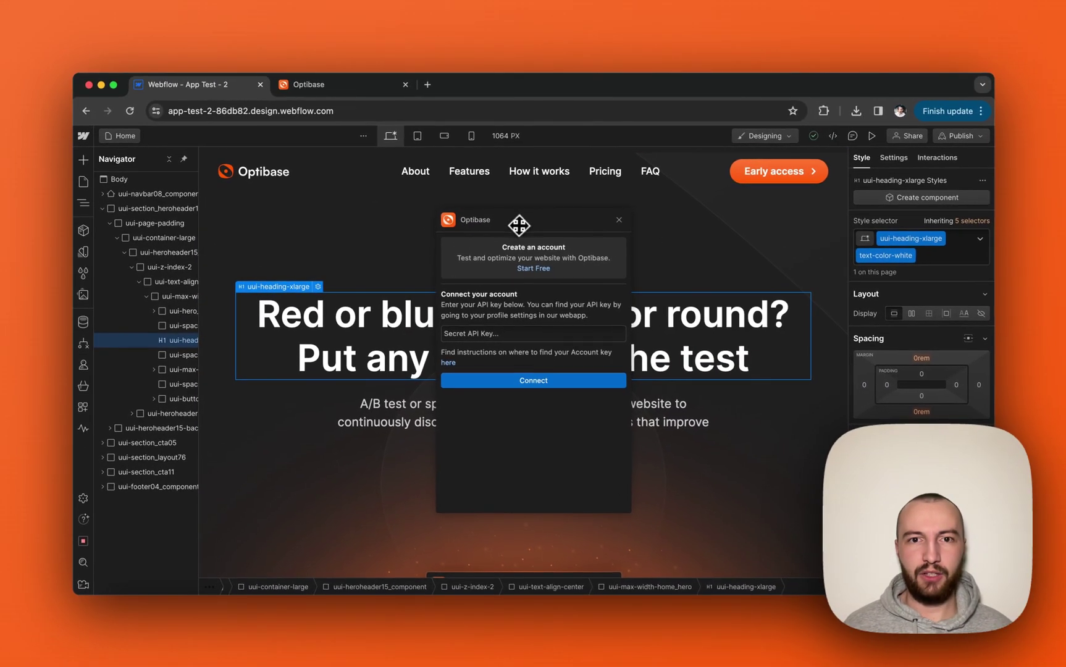
pyautogui.moveTo(518, 224); pyautogui.dragTo(318, 258)
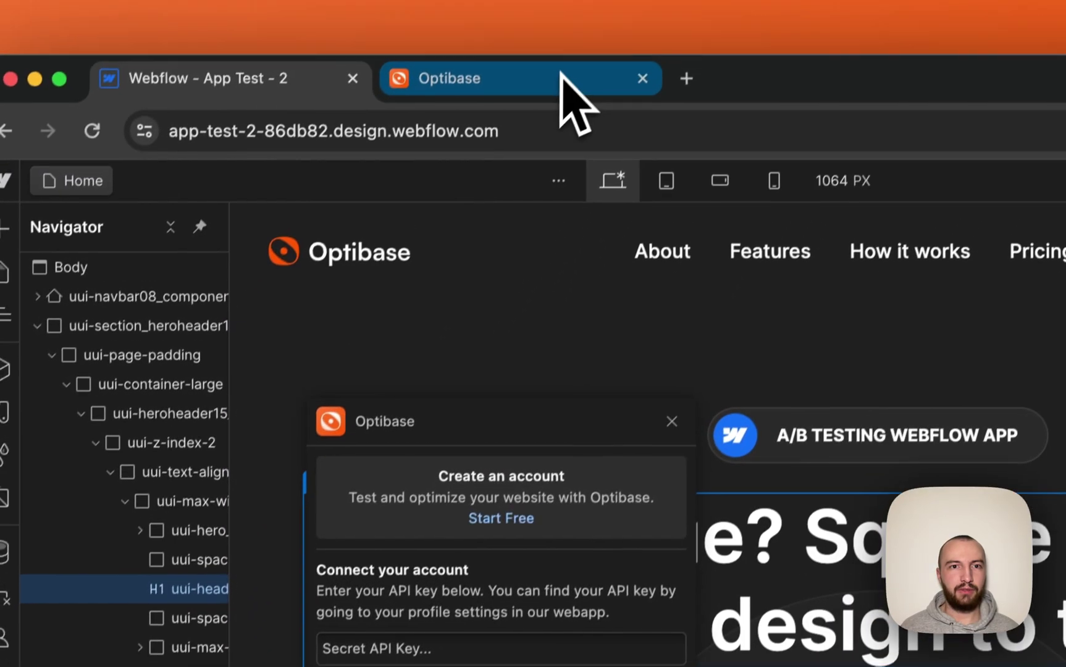
# Copy the account's Secret API Key from the API Keys page in the Optibase web app.
pyautogui.click(562, 77)
pyautogui.click(114, 583)
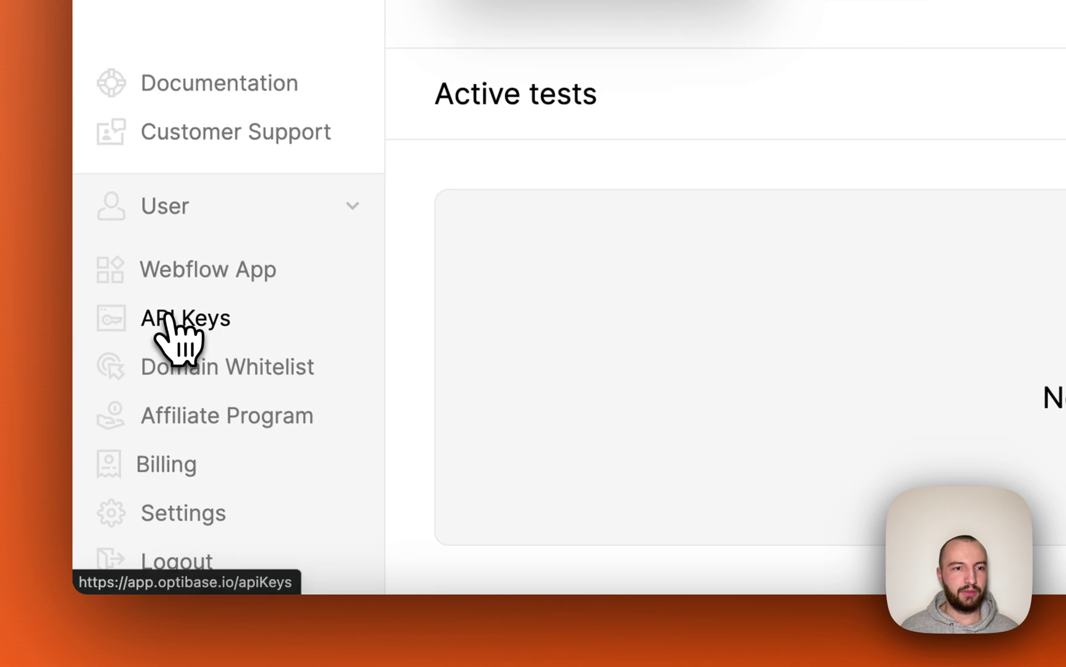
pyautogui.click(168, 318)
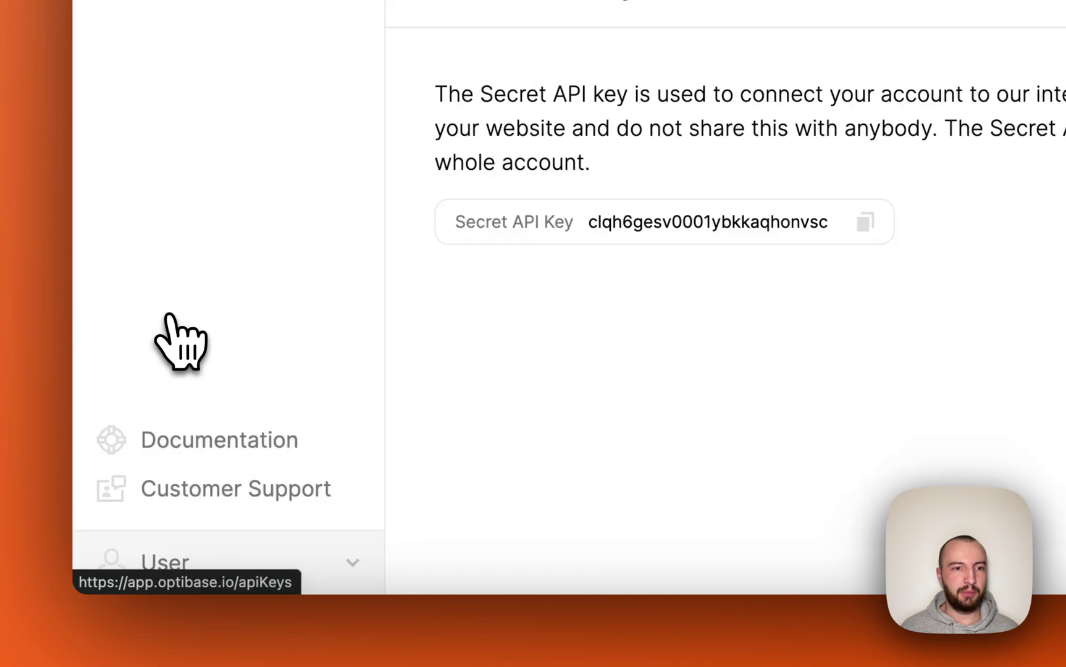
pyautogui.click(865, 222)
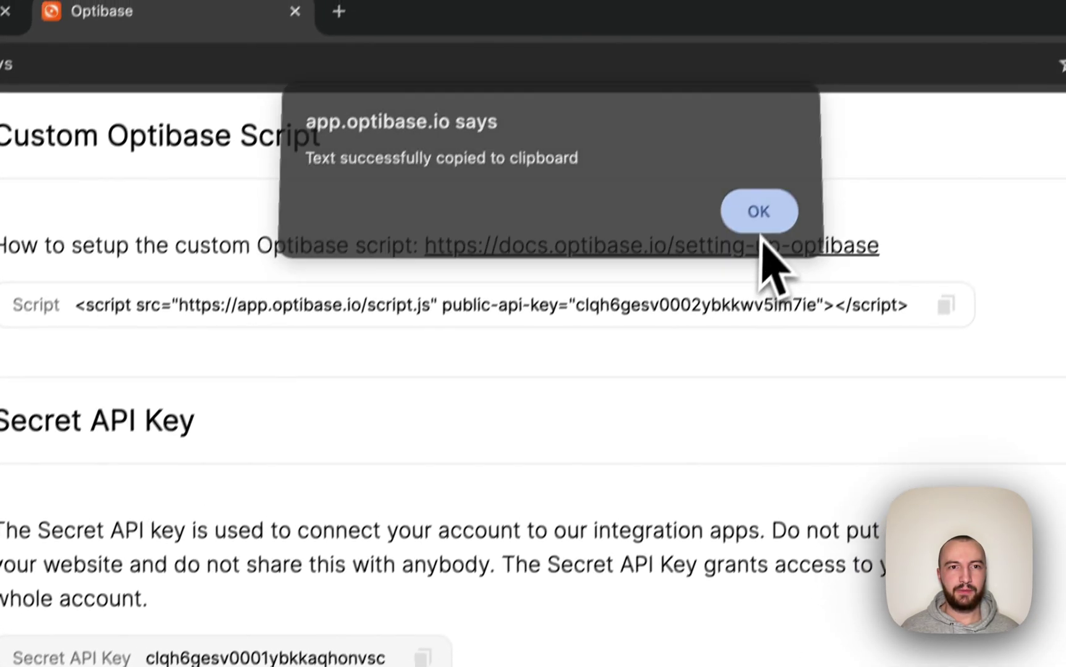
pyautogui.click(758, 212)
# Connect Optibase using the pasted secret API key and select its installation script.
pyautogui.click(210, 74)
pyautogui.click(333, 369)
pyautogui.hotkey('ctrl', 'v')
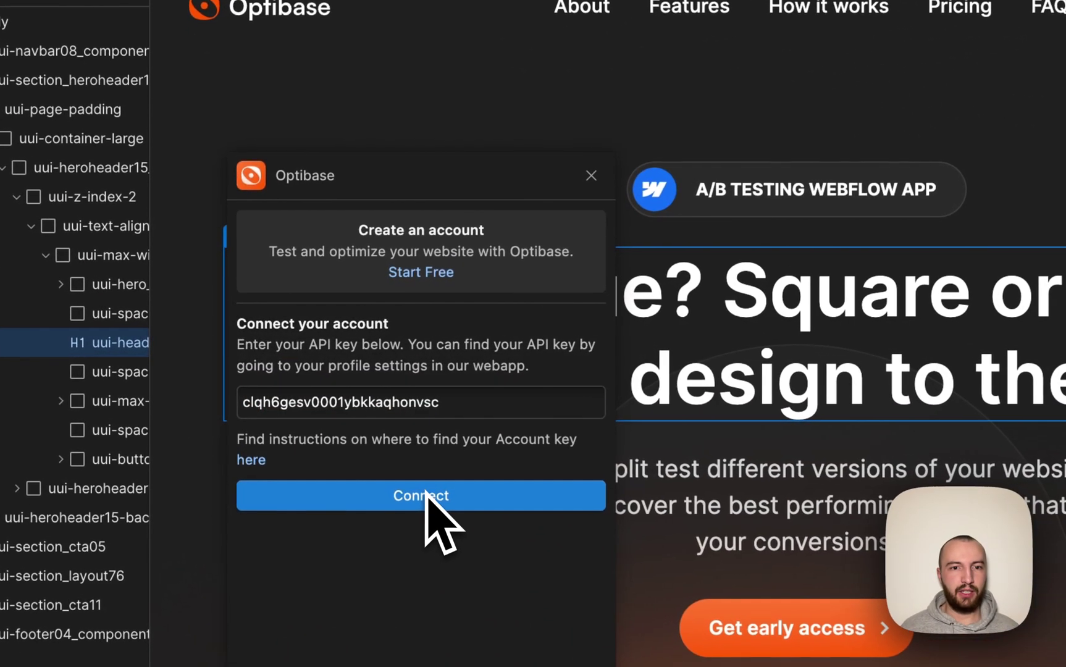
pyautogui.click(381, 457)
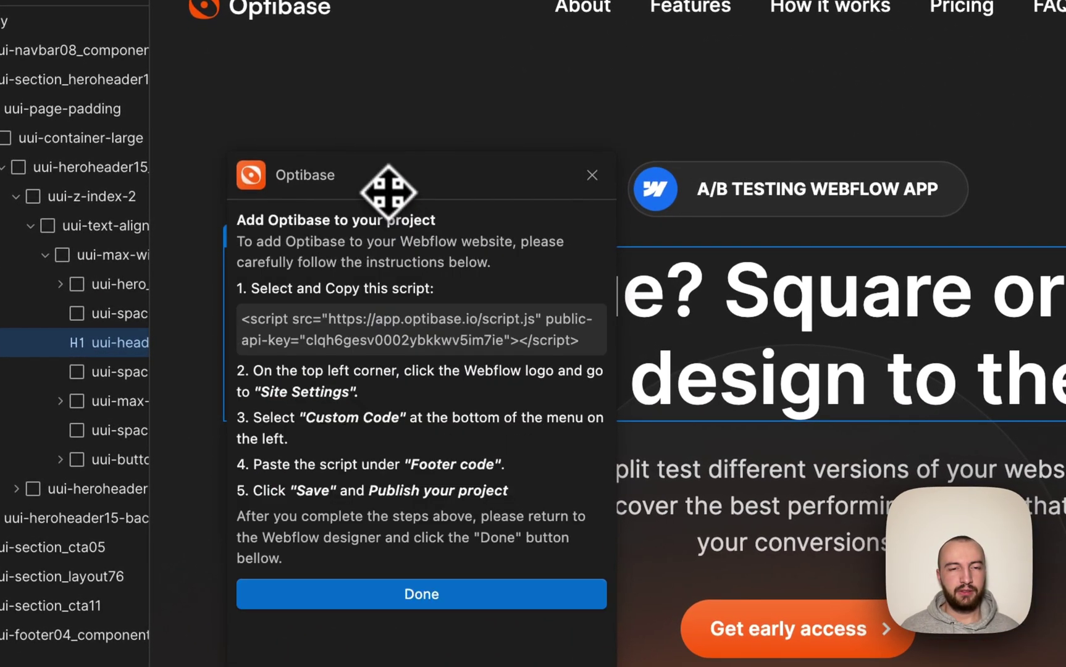
pyautogui.moveTo(526, 187); pyautogui.dragTo(942, 135)
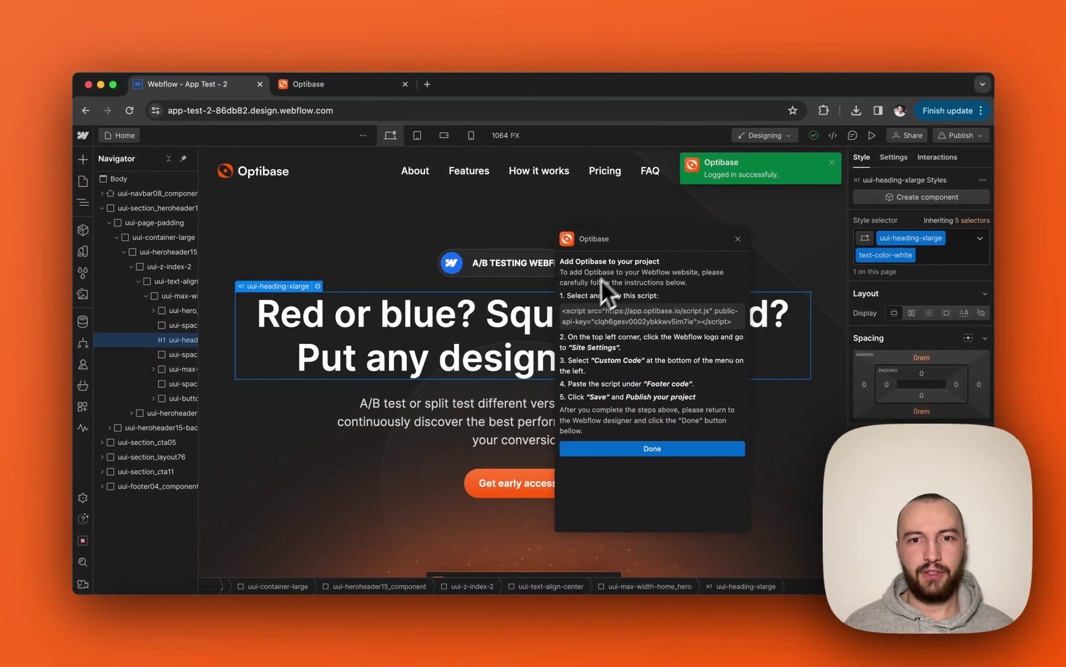
pyautogui.moveTo(564, 309); pyautogui.dragTo(730, 322)
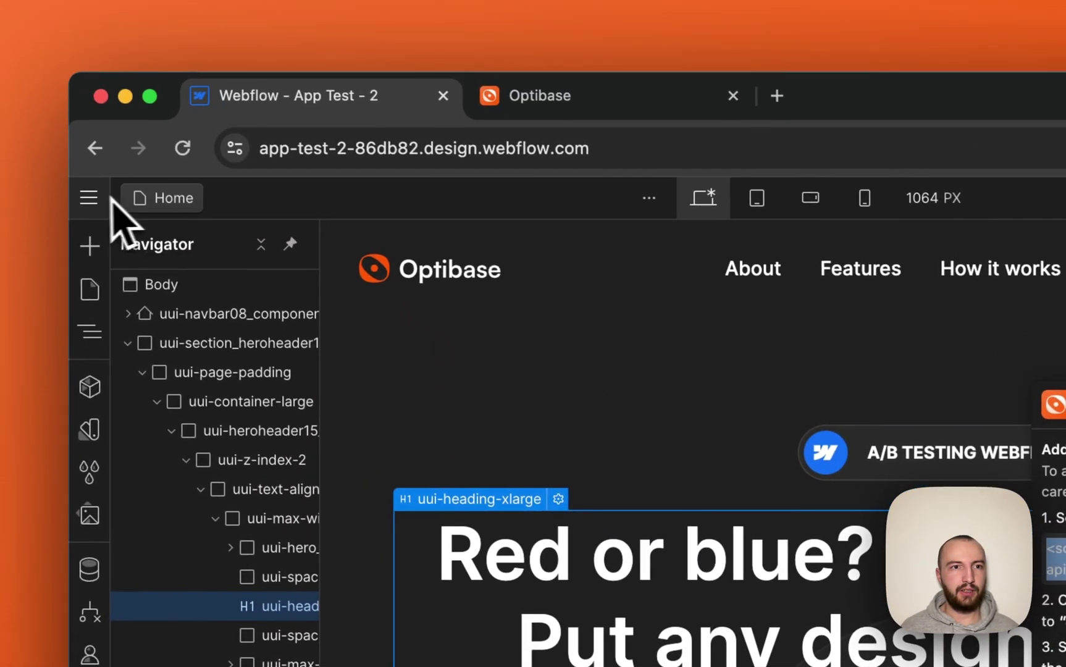
# Paste the Optibase script into the site's Custom code footer and save it.
pyautogui.click(94, 199)
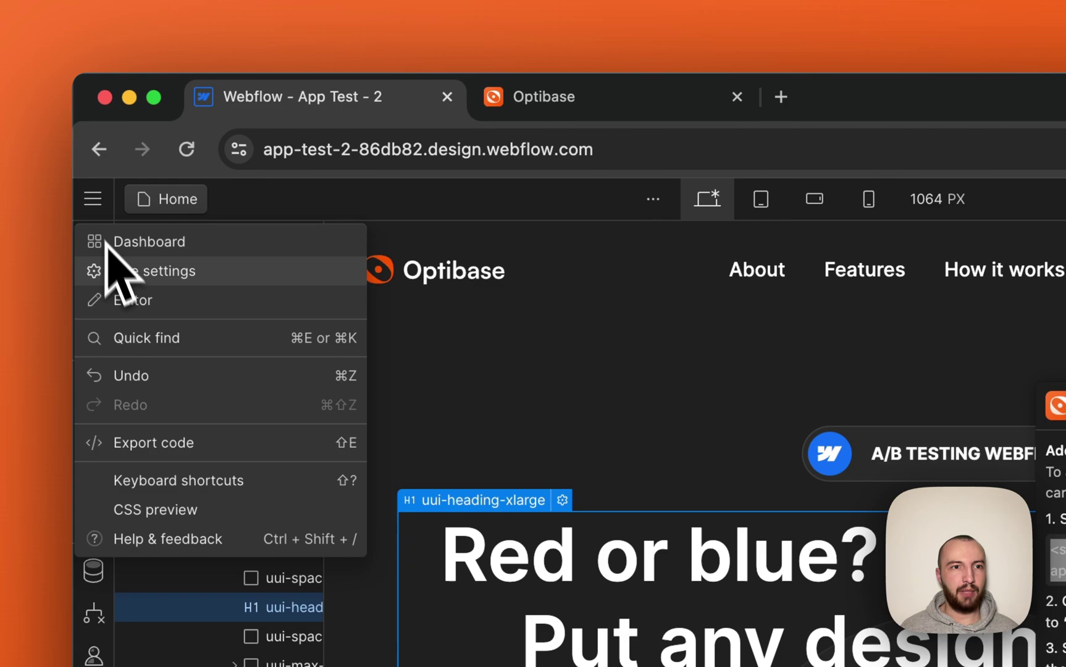
pyautogui.click(121, 273)
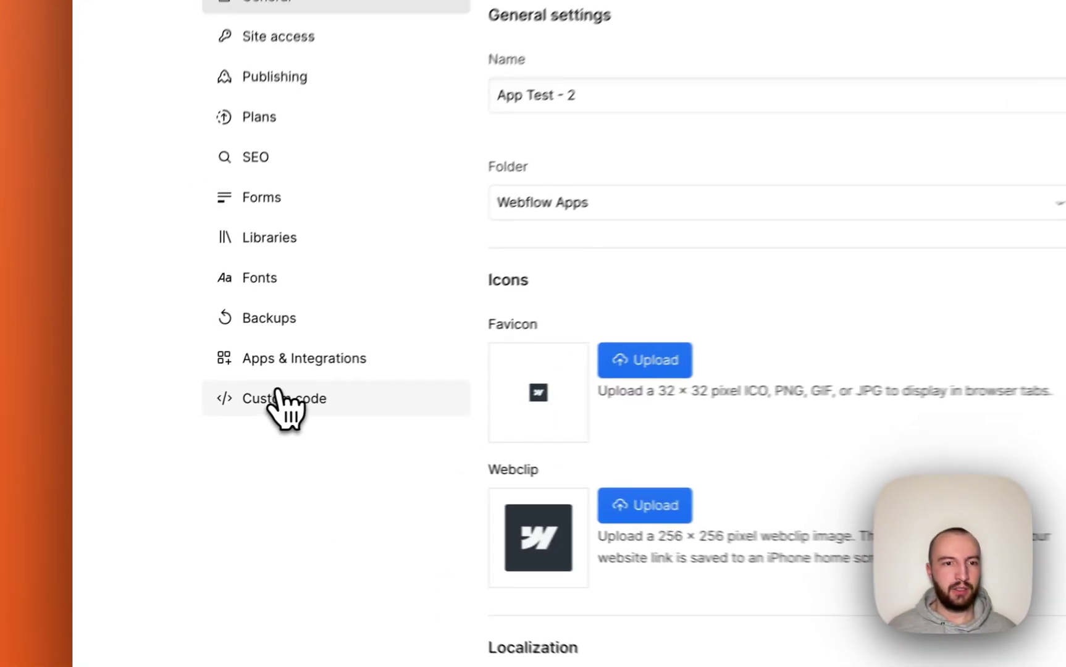
pyautogui.click(279, 398)
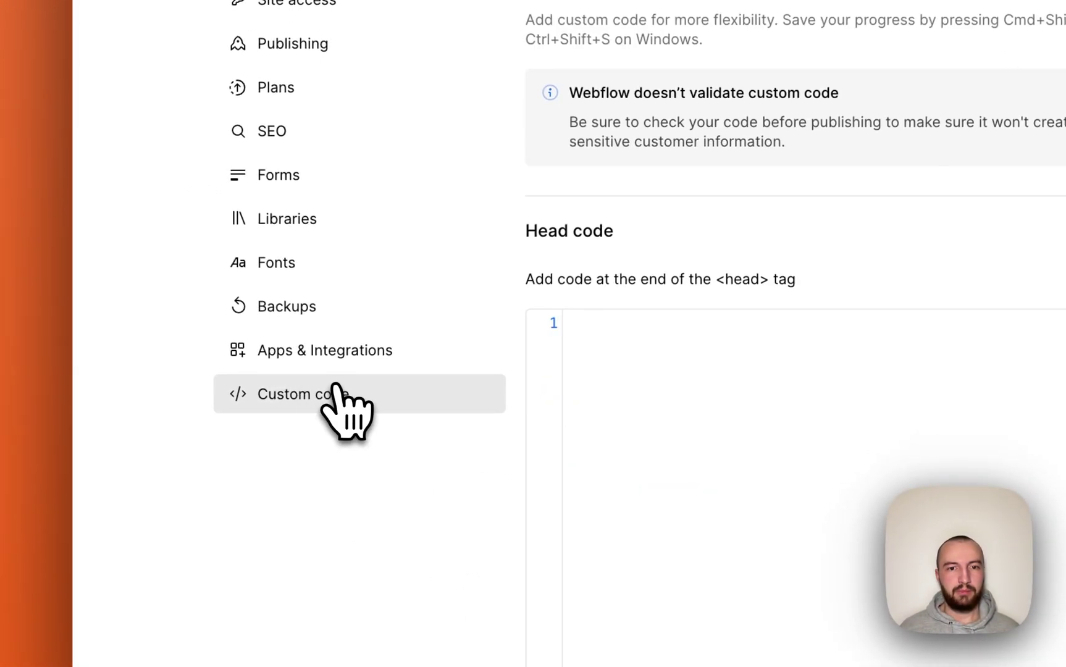
pyautogui.scroll(-6, 697, 179)
pyautogui.click(656, 517)
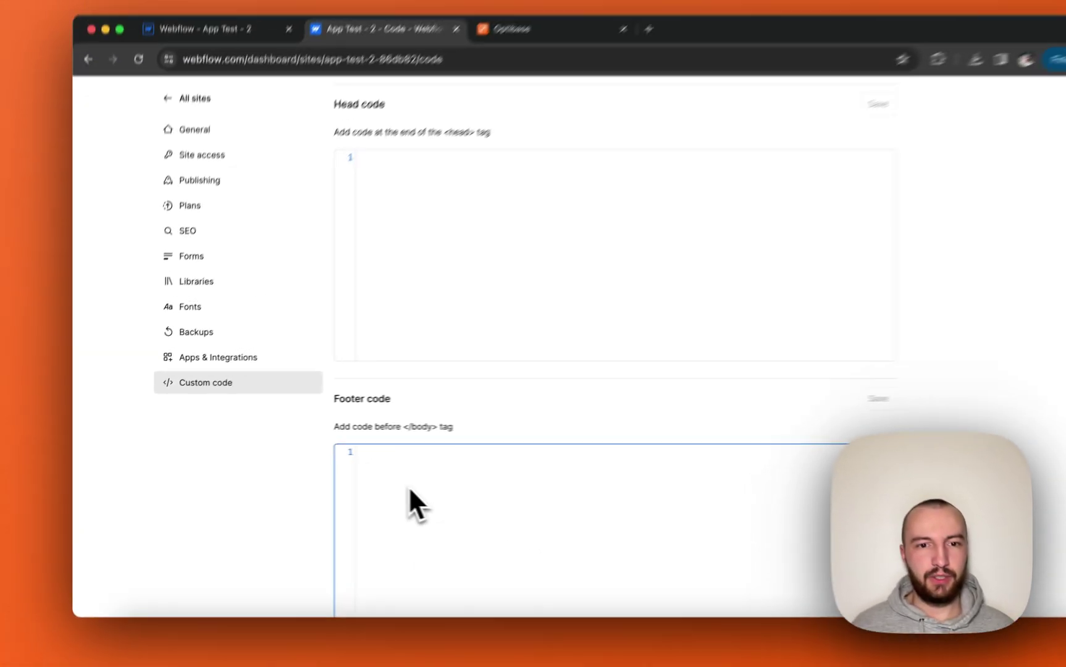
pyautogui.press('super+v')
pyautogui.click(771, 405)
# Publish the site to the staging domain.
pyautogui.scroll(5, 849, 325)
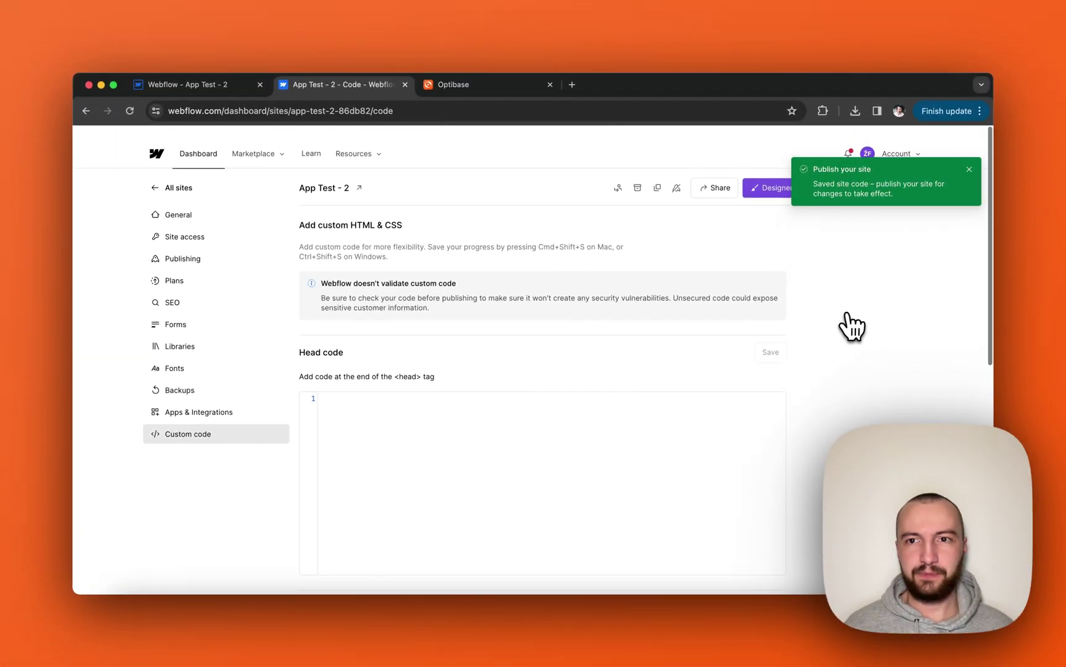
pyautogui.click(893, 177)
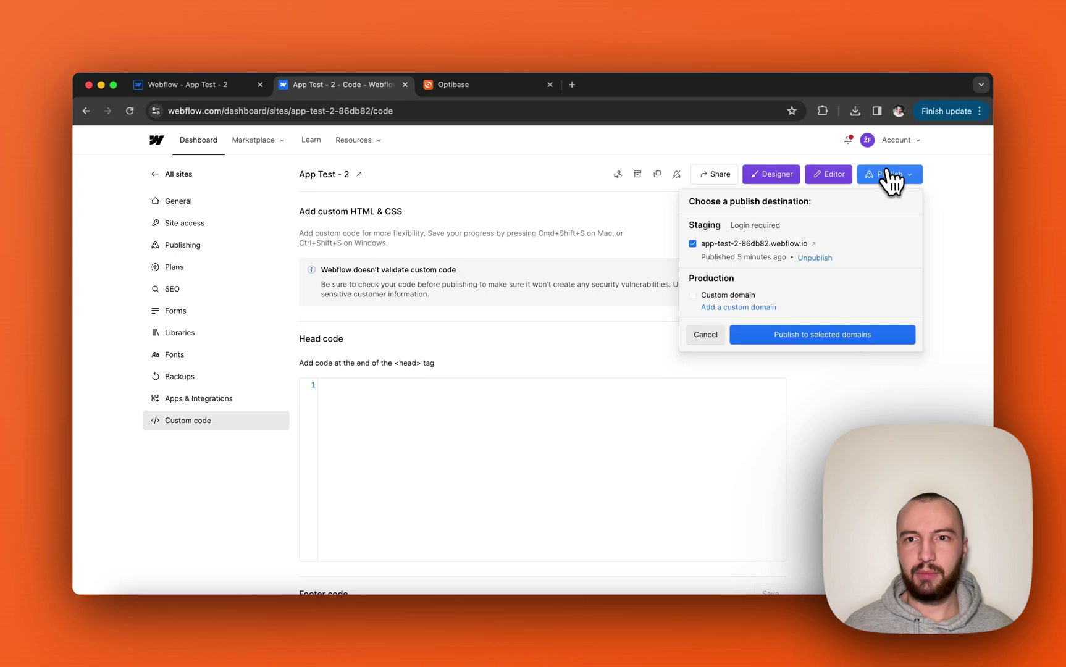
pyautogui.click(821, 334)
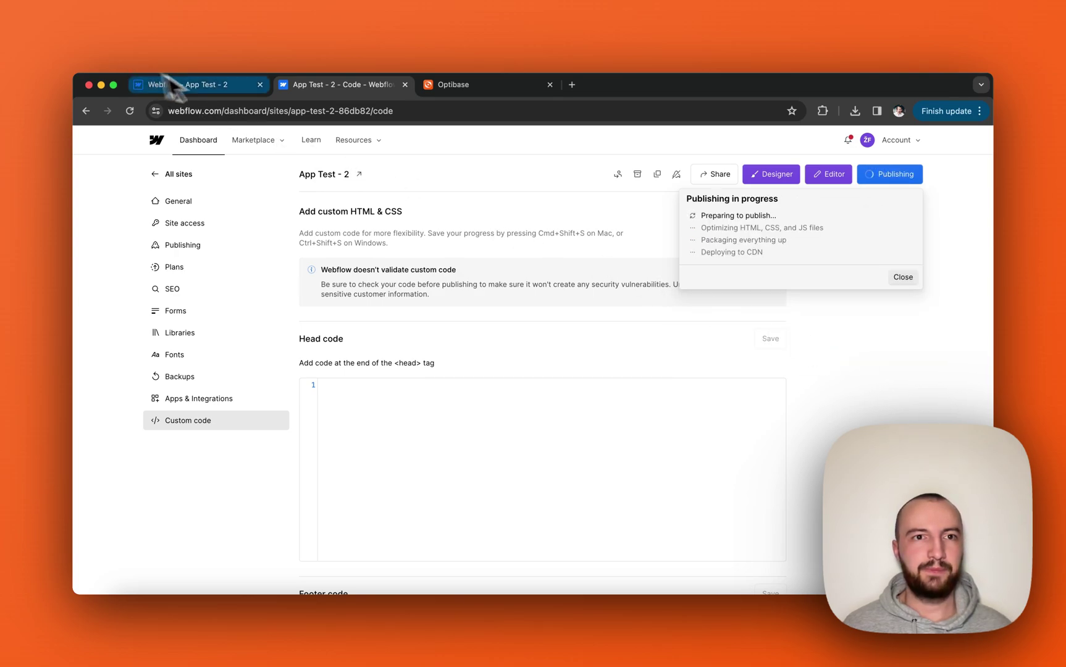
# Finish the Optibase installation and dock its conversions and tests panel on the right.
pyautogui.click(217, 87)
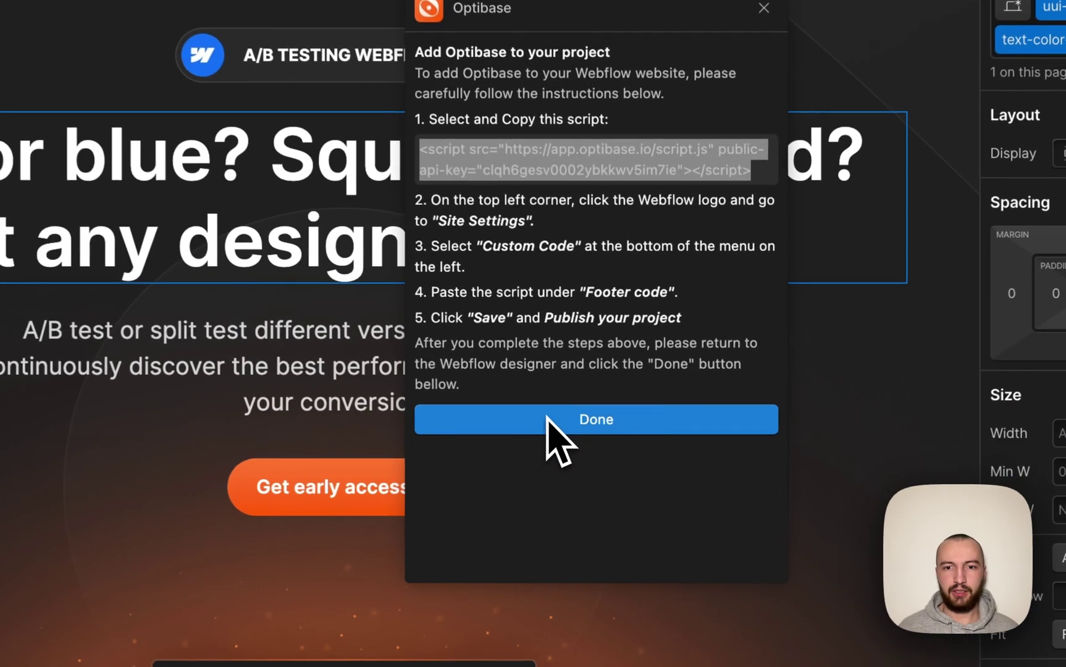
pyautogui.click(584, 428)
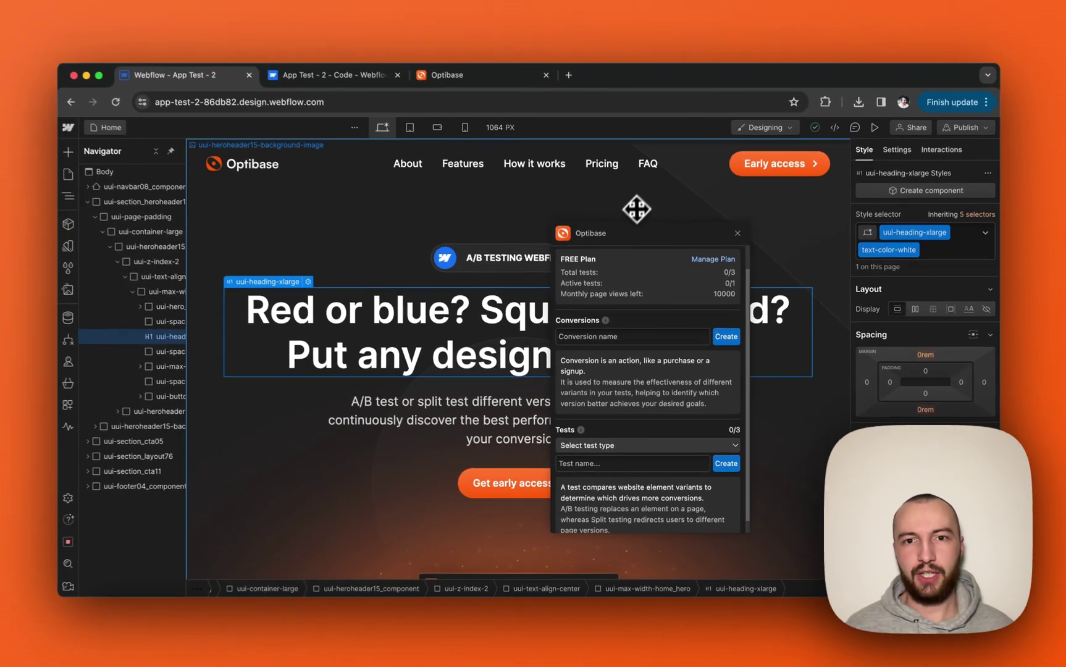
pyautogui.moveTo(551, 3); pyautogui.dragTo(1005, 3)
pyautogui.moveTo(845, 221); pyautogui.dragTo(878, 201)
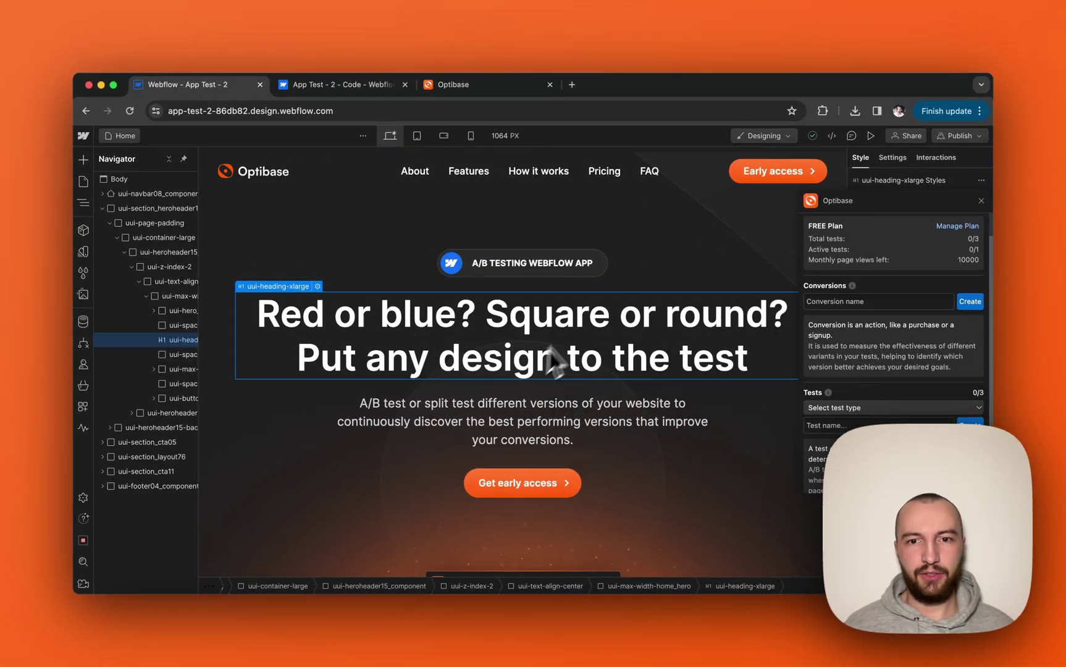
pyautogui.scroll(-3, 560, 343)
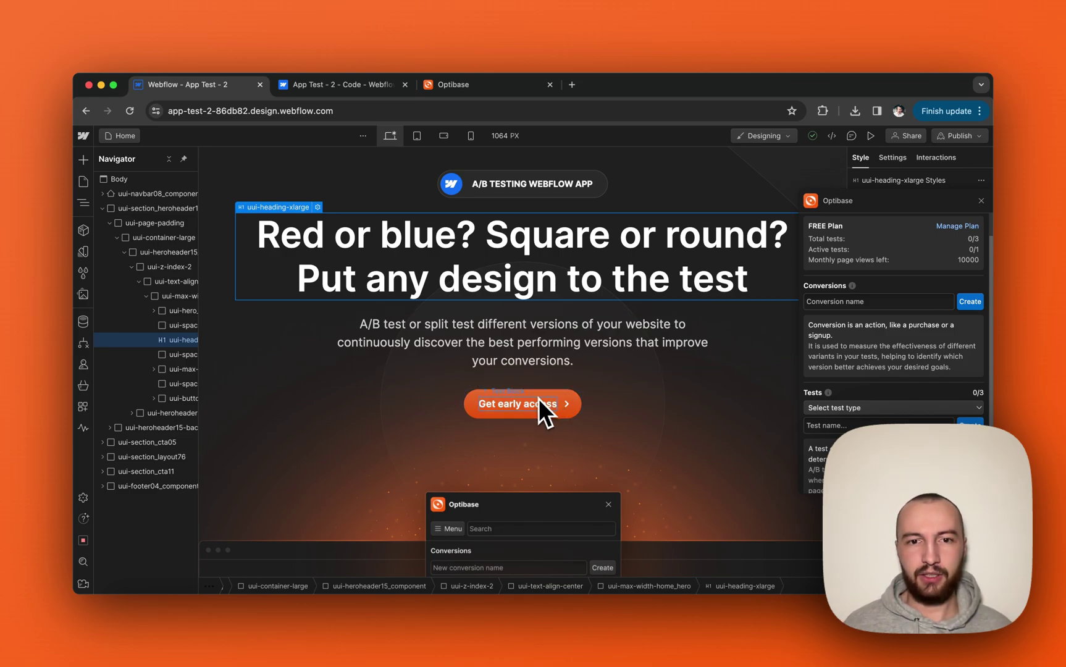
pyautogui.scroll(-15, 520, 406)
pyautogui.scroll(-15, 520, 407)
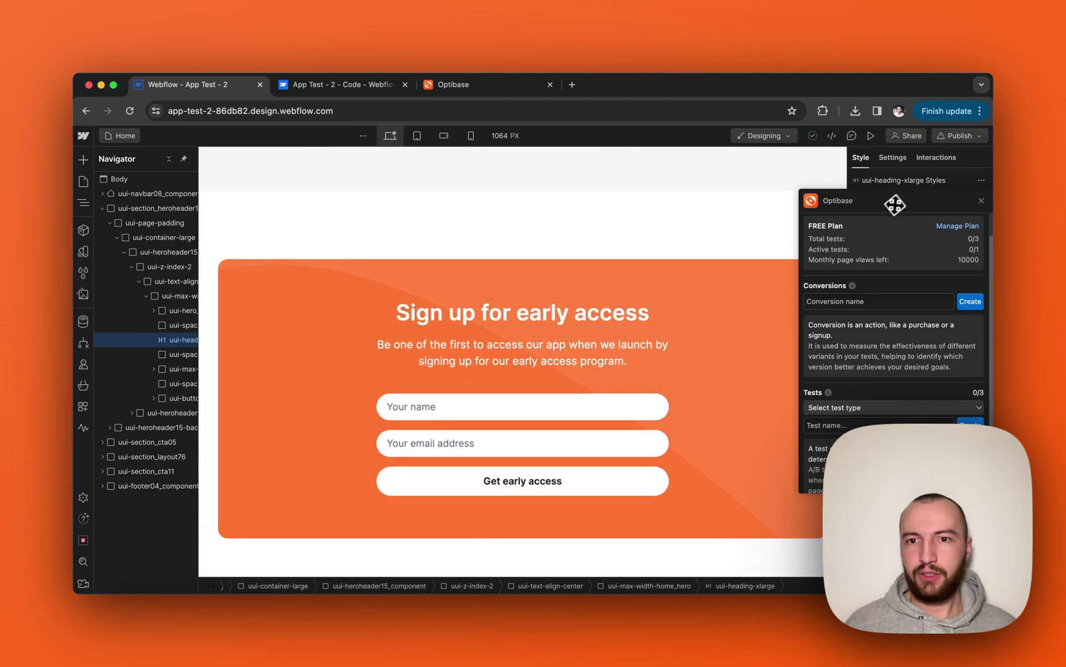
# Create the 'Get early access - Hero' conversion tracking clicks on the hero's Get early access button.
pyautogui.moveTo(894, 204); pyautogui.dragTo(709, 186)
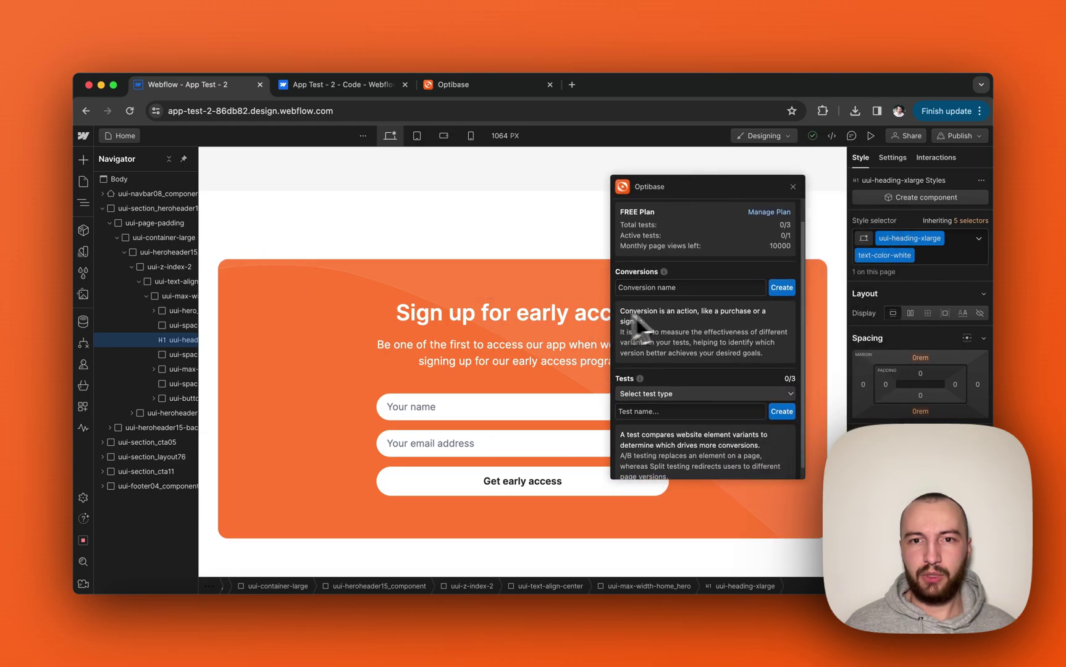
pyautogui.scroll(15, 549, 312)
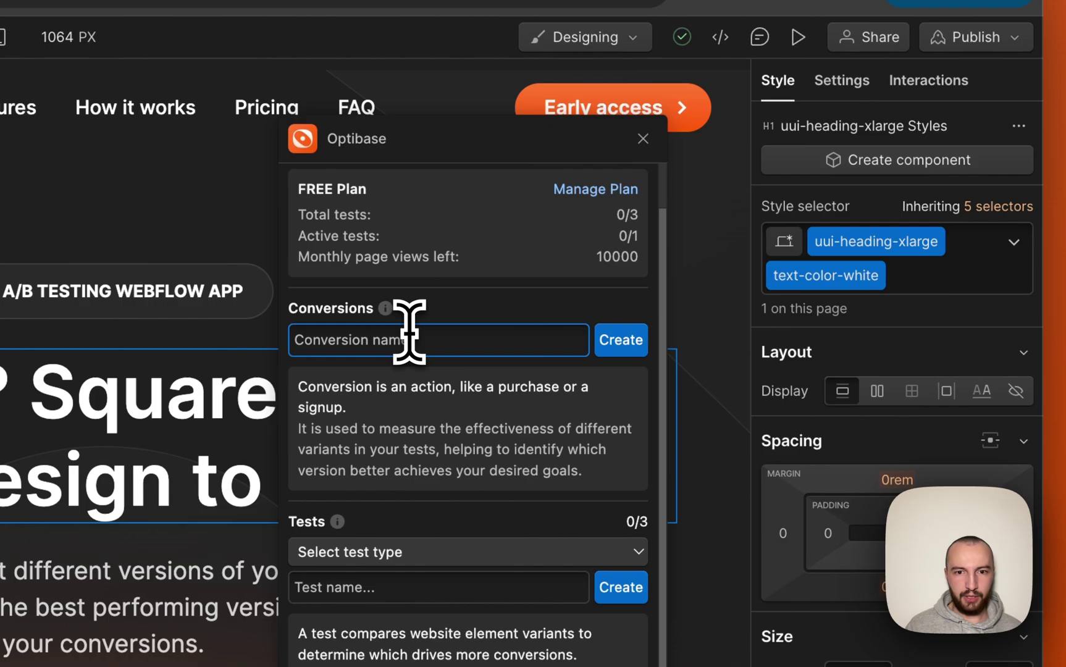
pyautogui.write('Get e')
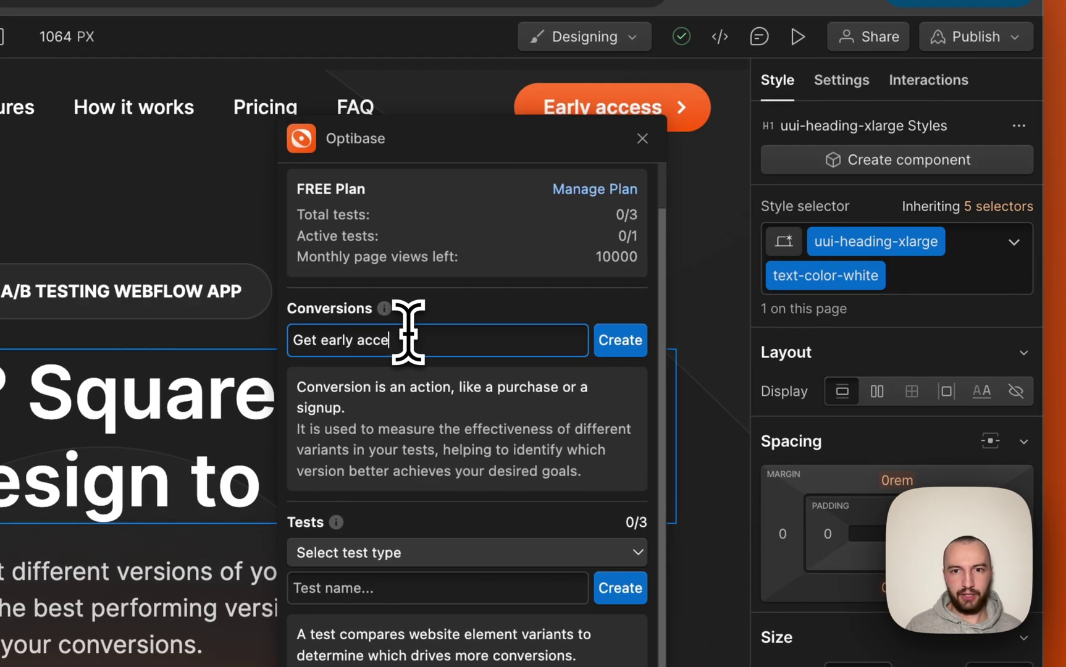
pyautogui.write('arly access - Hero')
pyautogui.click(636, 346)
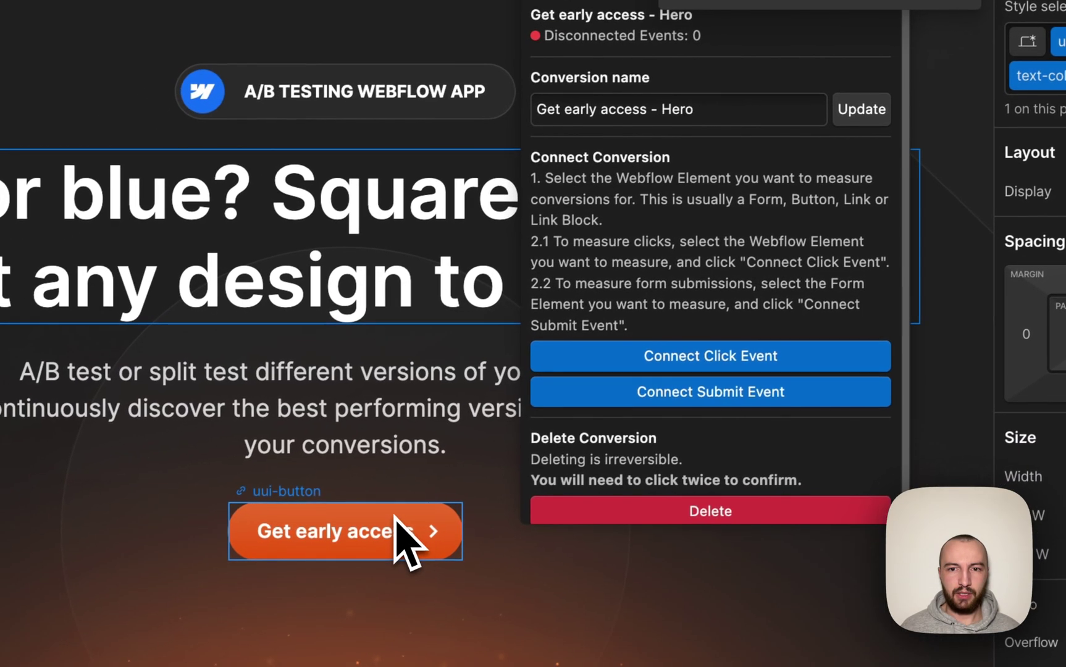
pyautogui.click(287, 584)
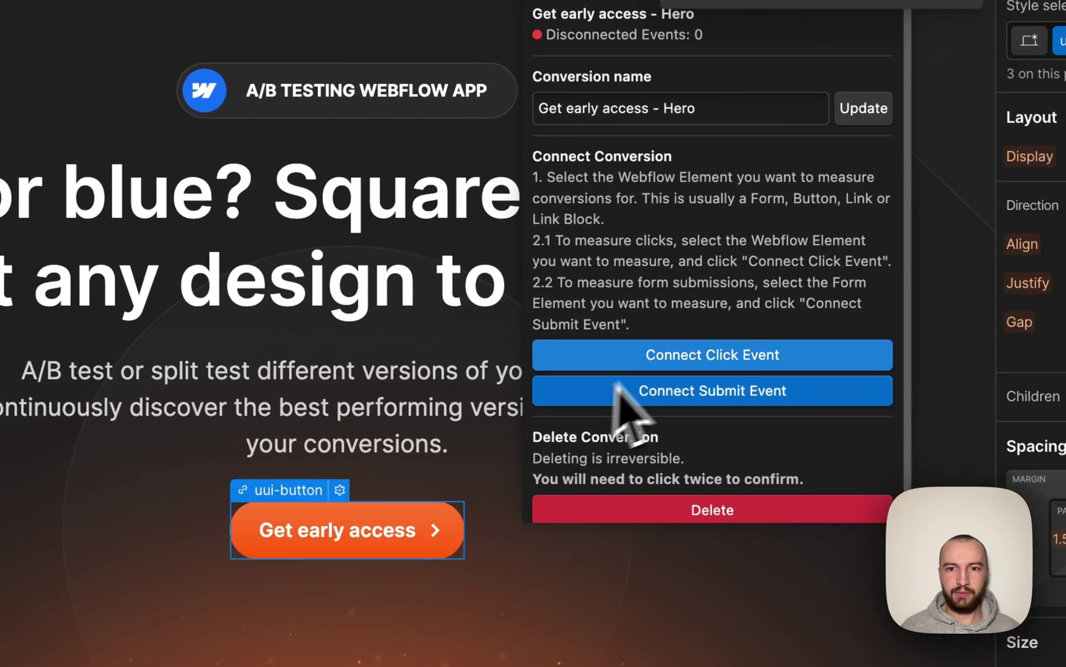
pyautogui.click(676, 358)
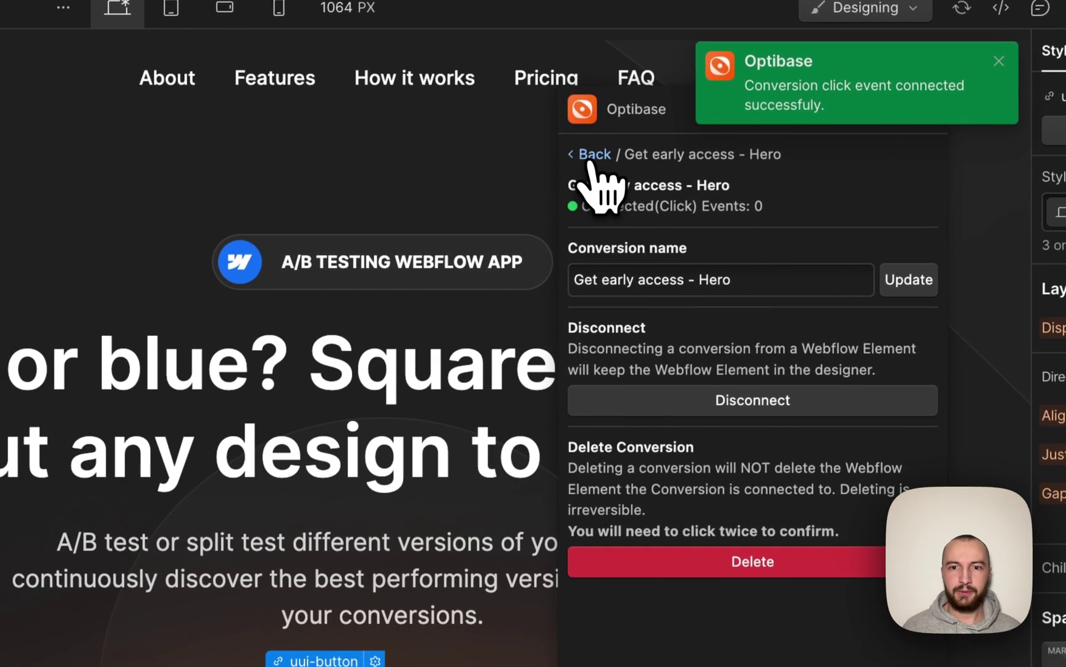
pyautogui.click(591, 160)
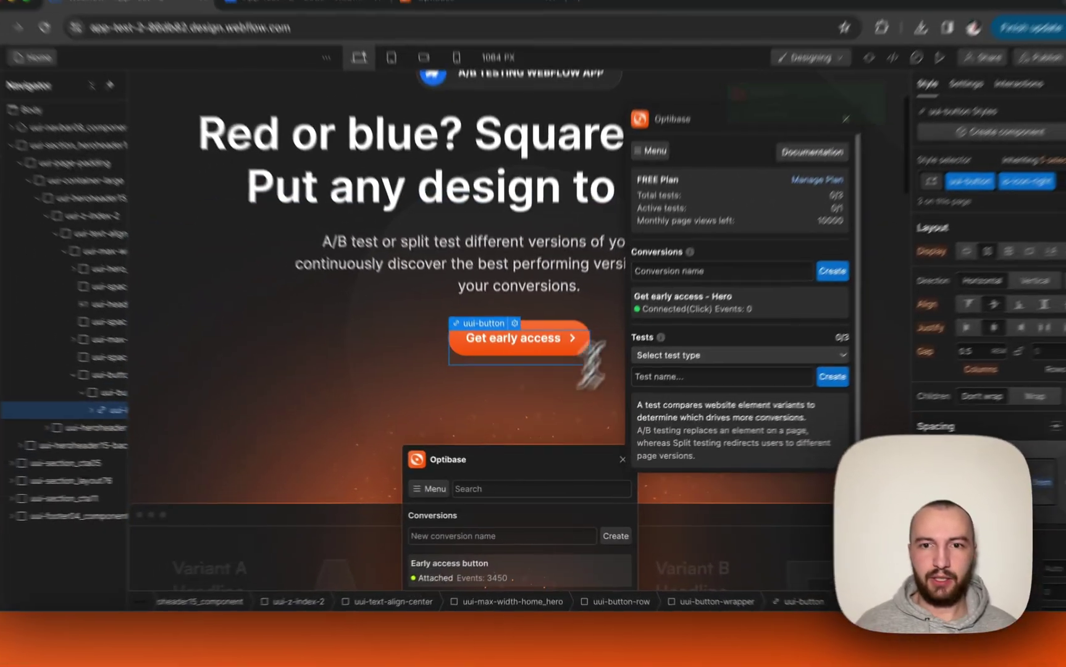
# Create a new conversion named 'Sign up for early access - Footer'.
pyautogui.click(716, 116)
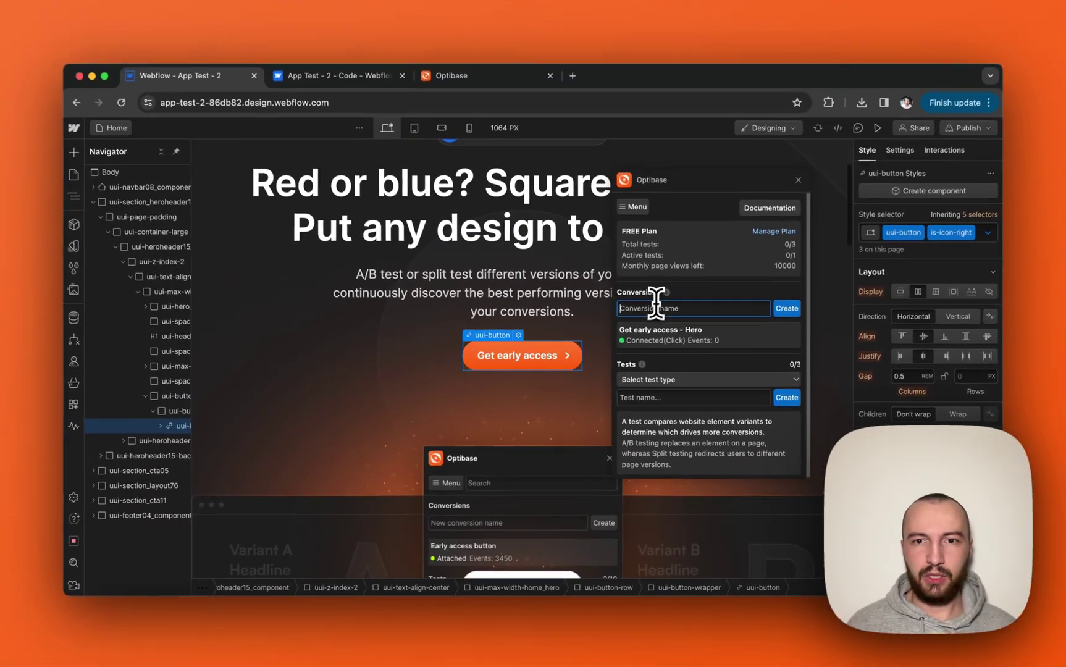
pyautogui.scroll(-10, 546, 422)
pyautogui.scroll(-2, 539, 428)
pyautogui.scroll(5, 539, 428)
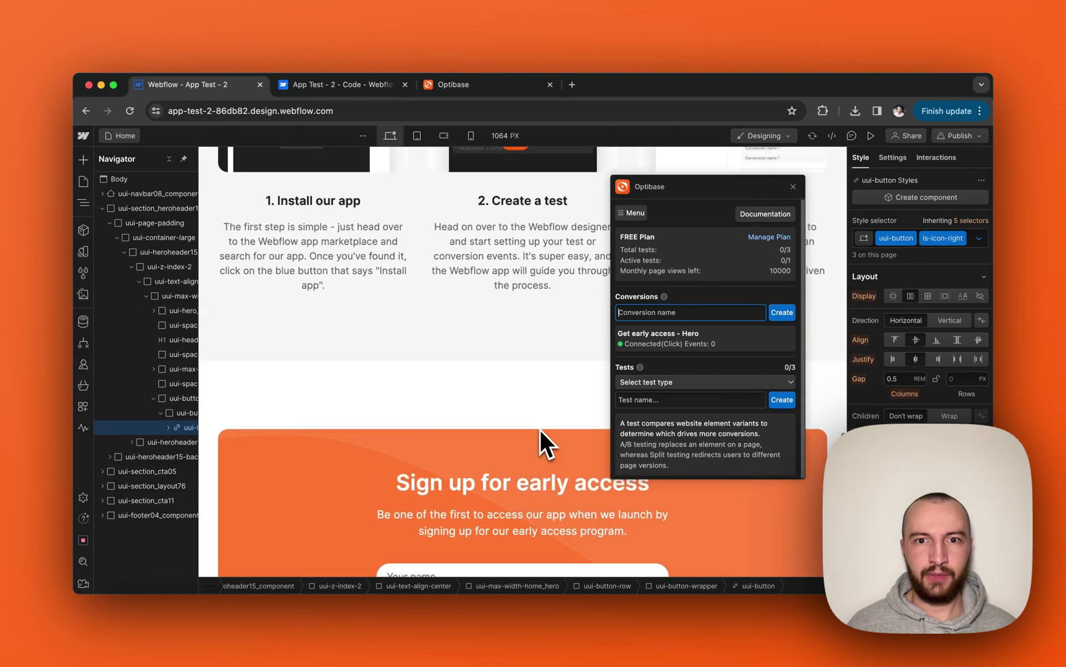
pyautogui.scroll(-2, 539, 429)
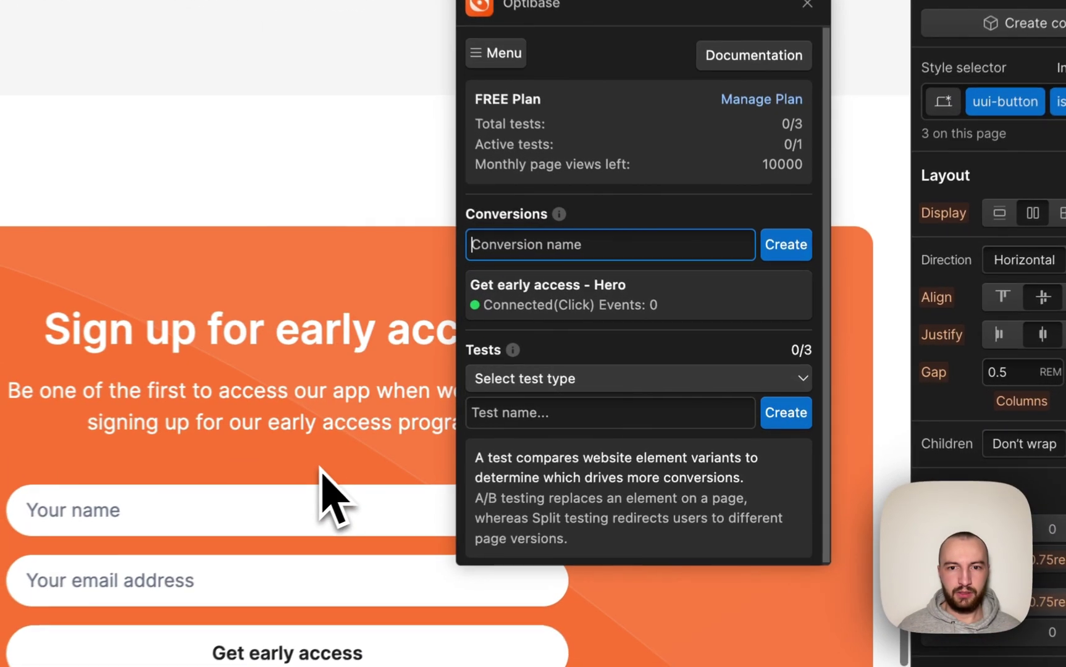
pyautogui.write('Sign up for early access - Footer')
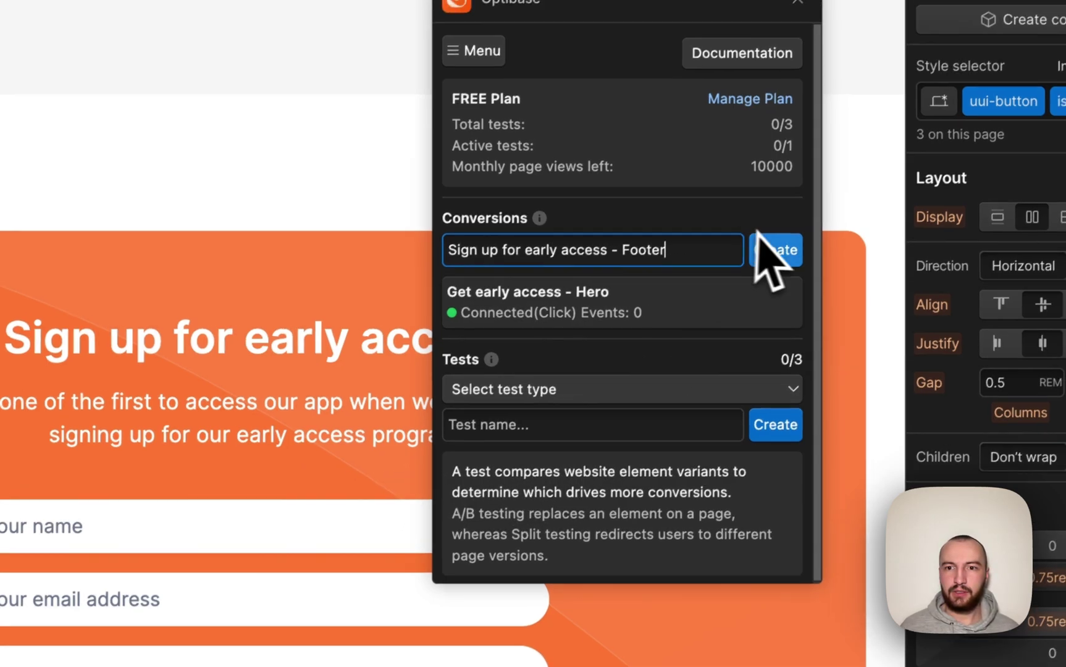
pyautogui.click(773, 239)
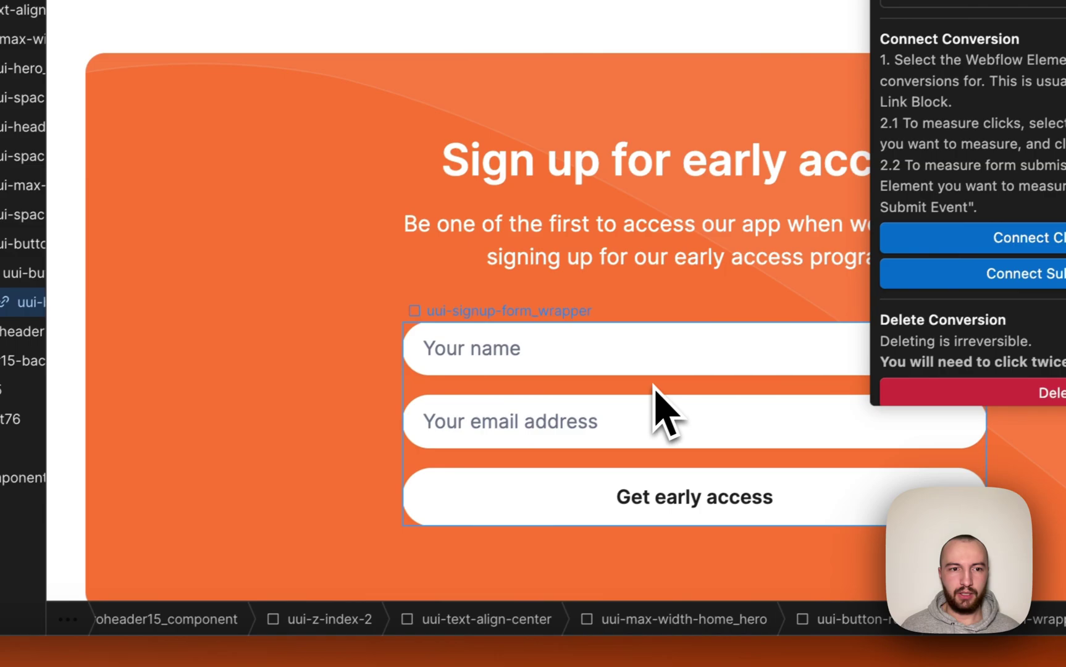
# Connect the conversion to the sign-up form's submit event and return to the list.
pyautogui.click(49, 571)
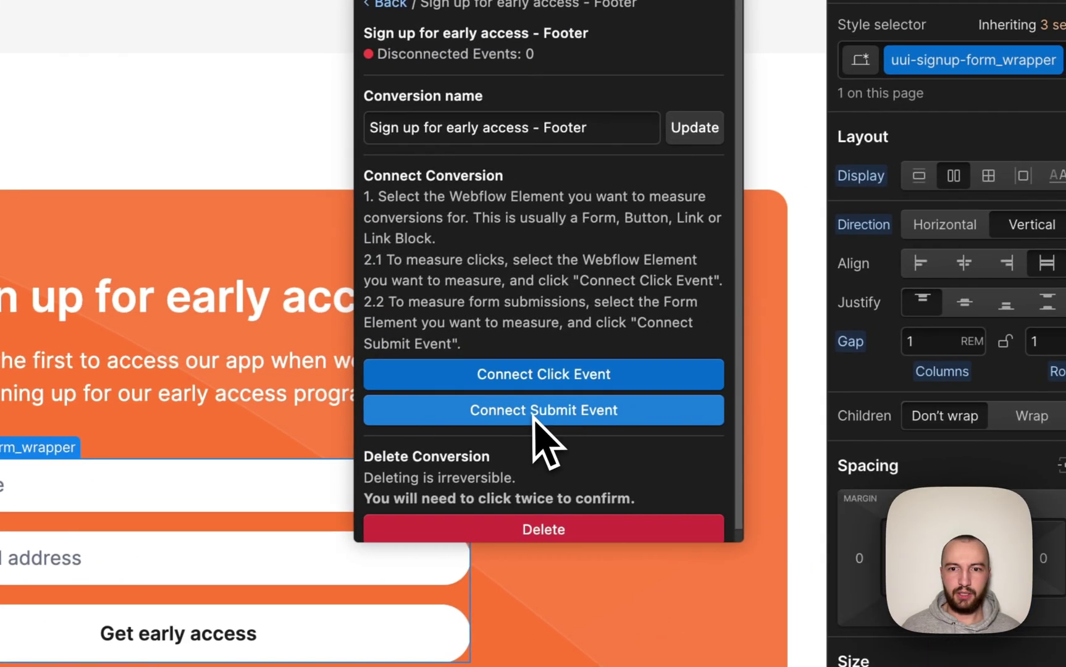
pyautogui.click(528, 412)
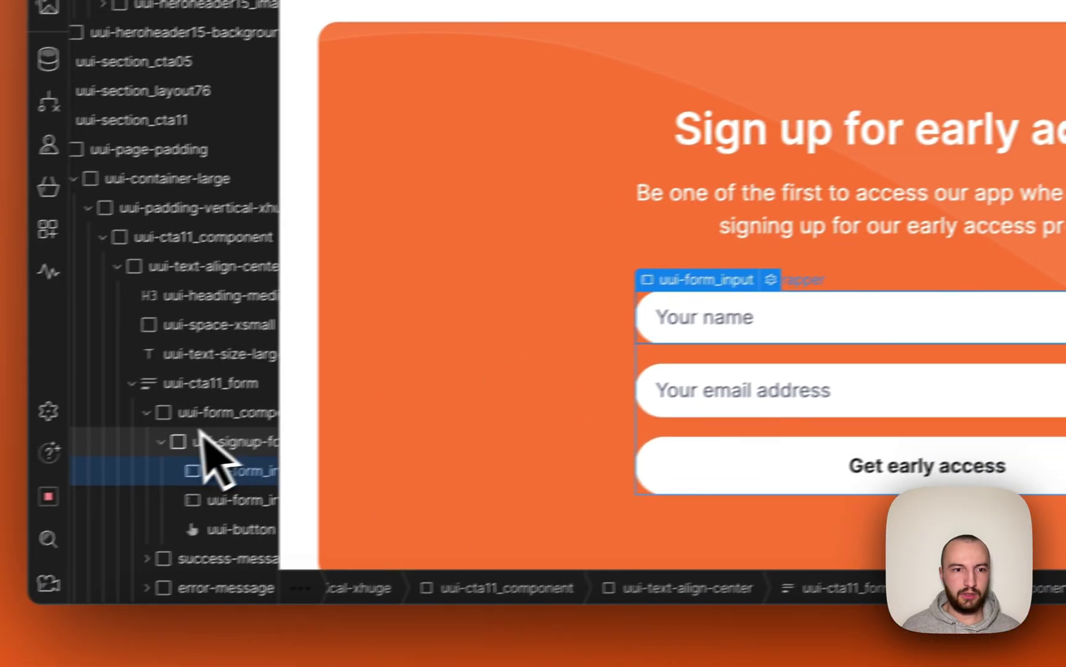
pyautogui.click(244, 402)
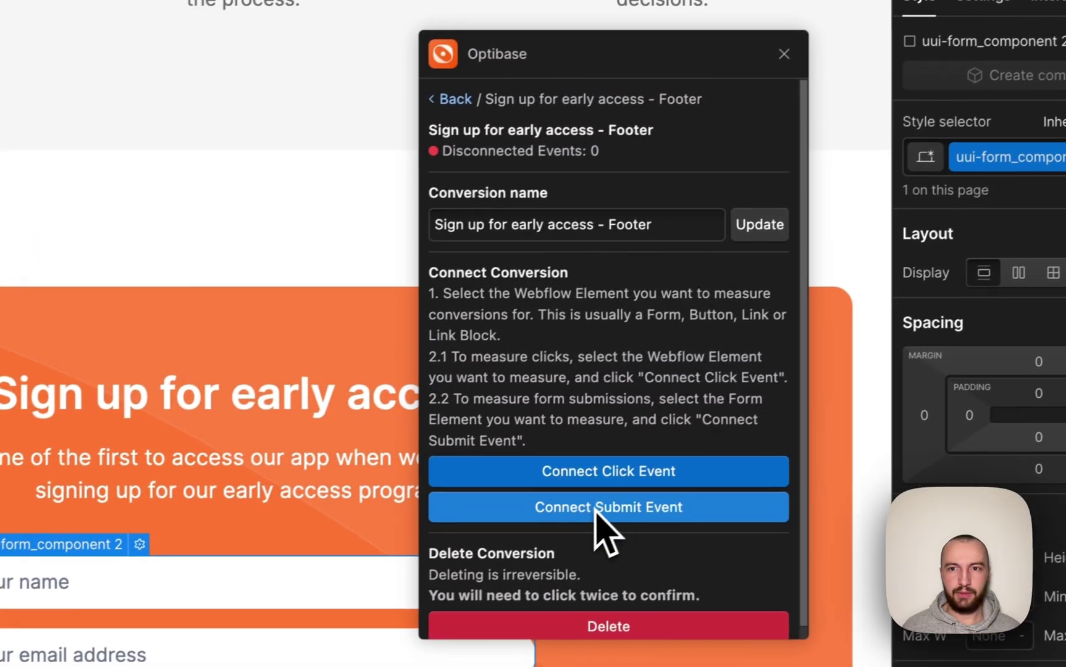
pyautogui.click(750, 449)
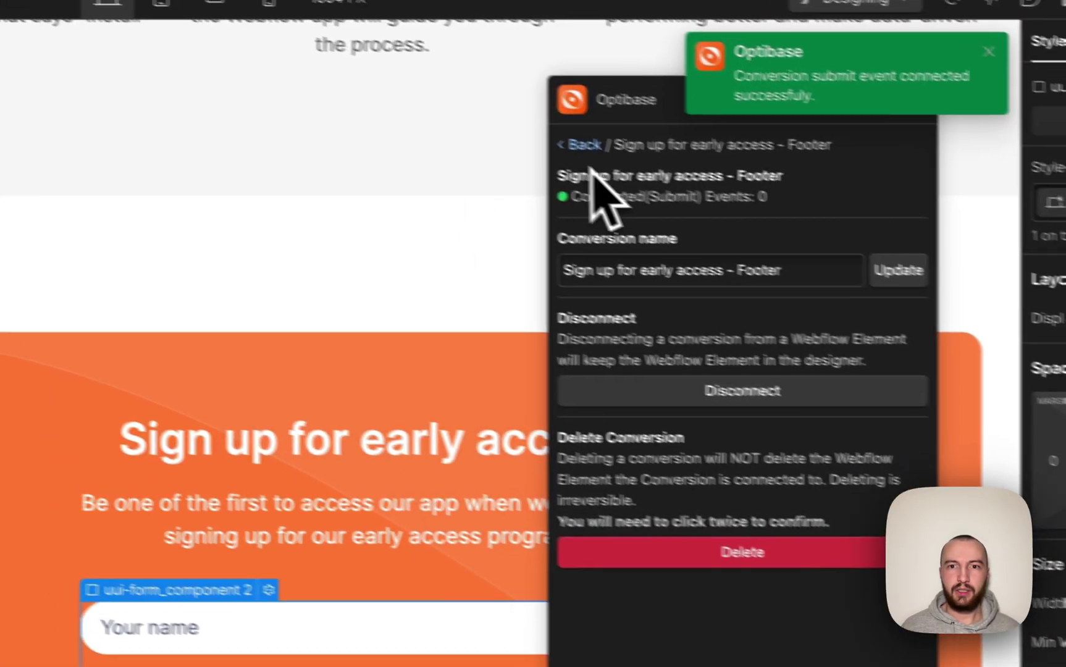
pyautogui.click(439, 105)
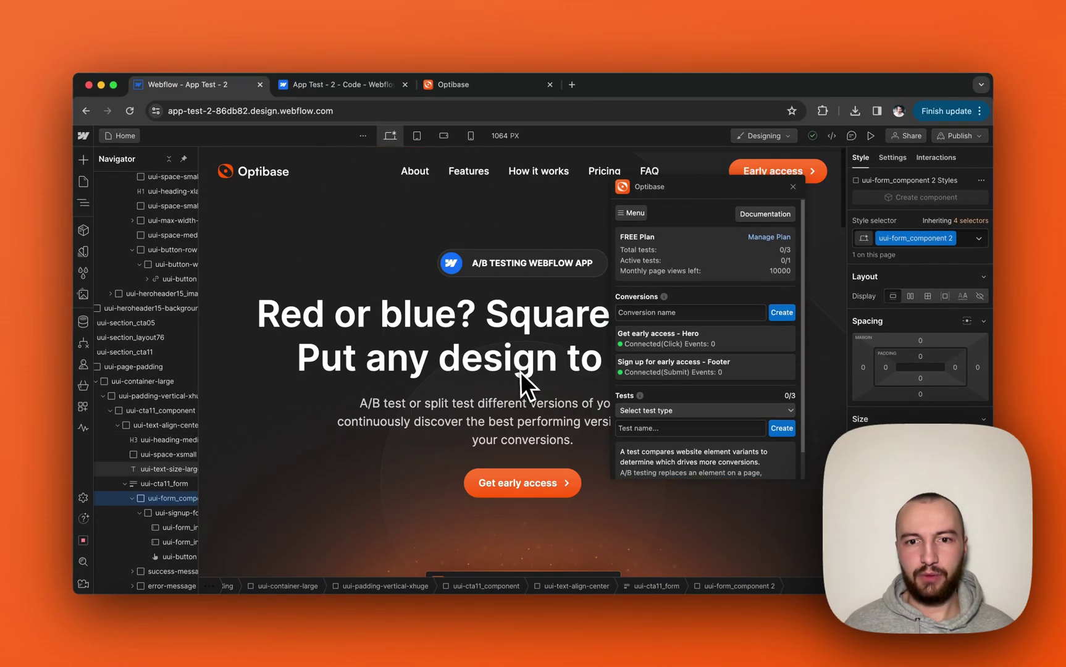
# Set the new Optibase test's type to A/B.
pyautogui.scroll(-2, 662, 405)
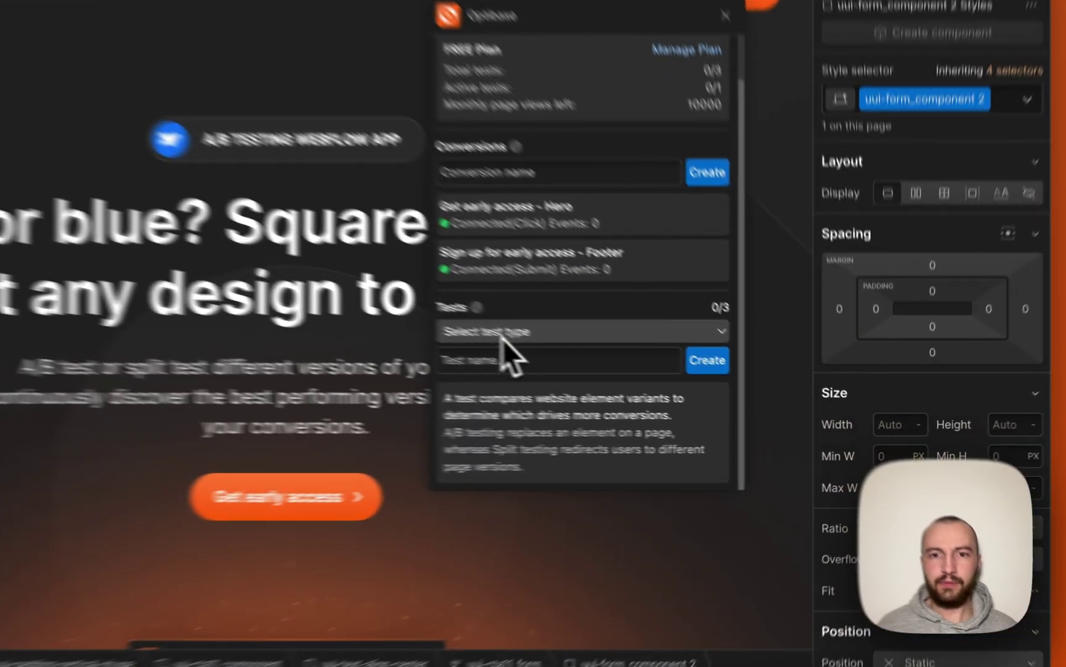
pyautogui.click(502, 333)
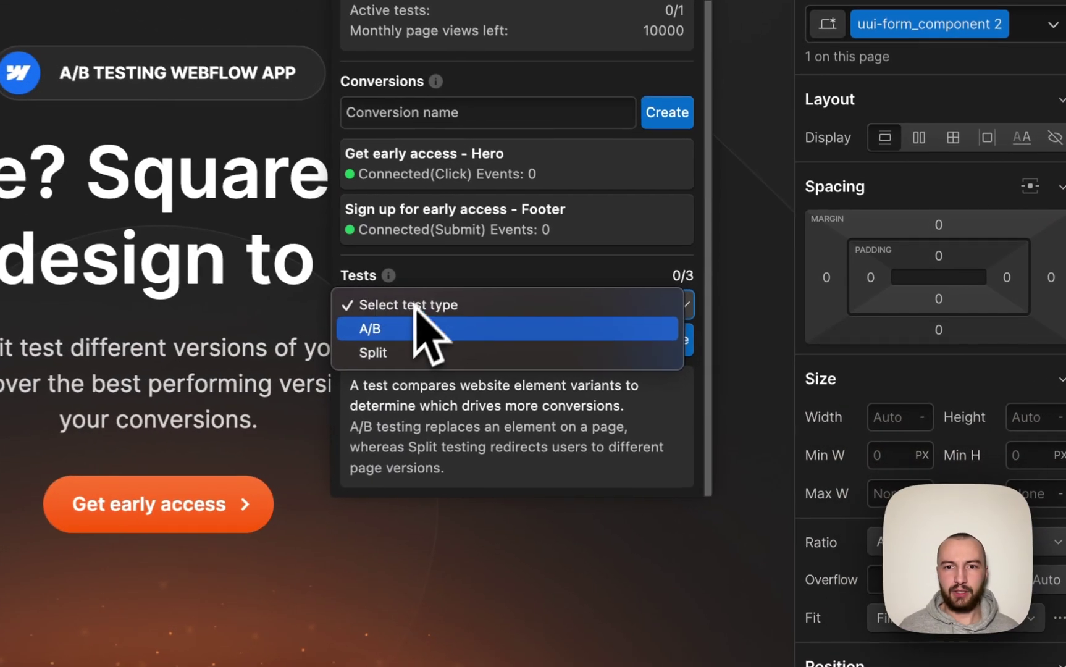
pyautogui.click(494, 353)
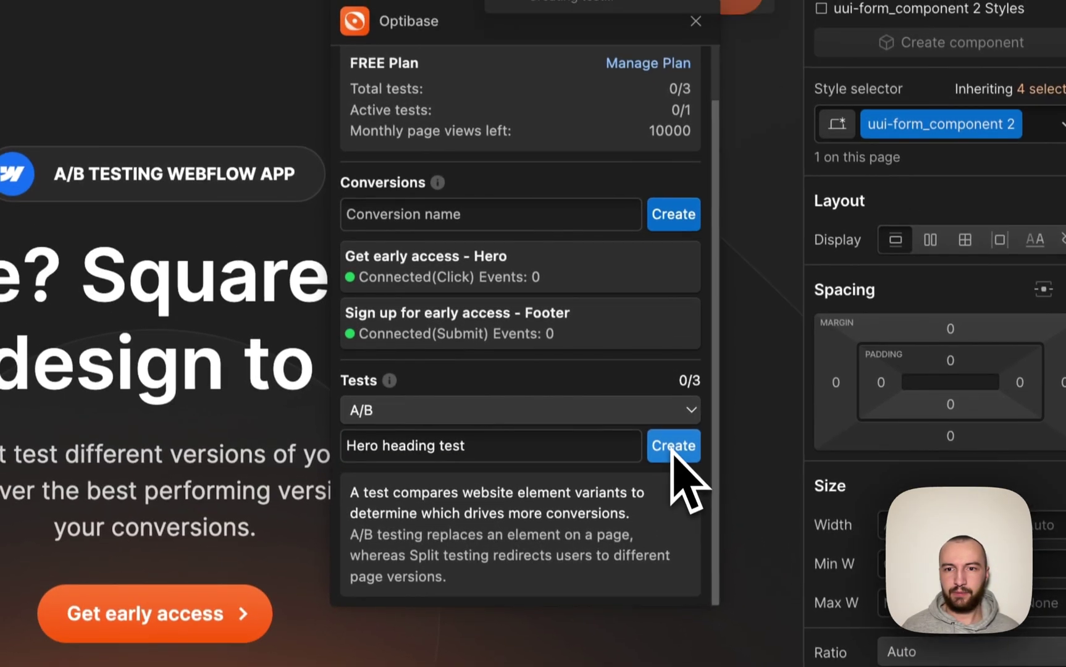
# Create the 'Hero heading test' draft and enter 'Variant A' as the first variant name.
pyautogui.click(664, 339)
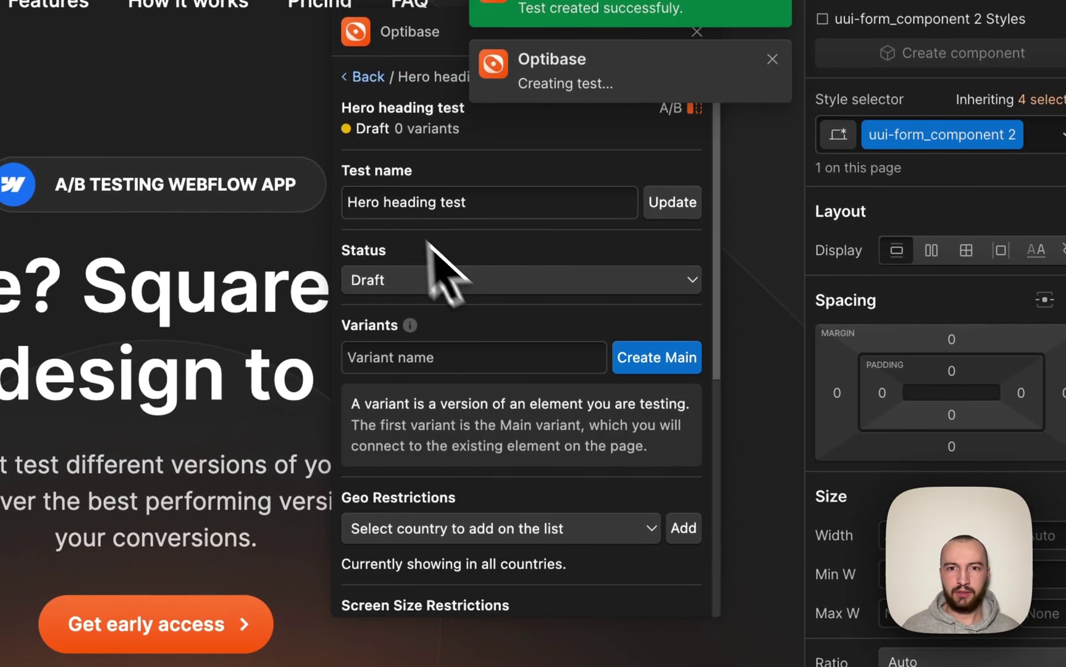
pyautogui.scroll(-3, 424, 435)
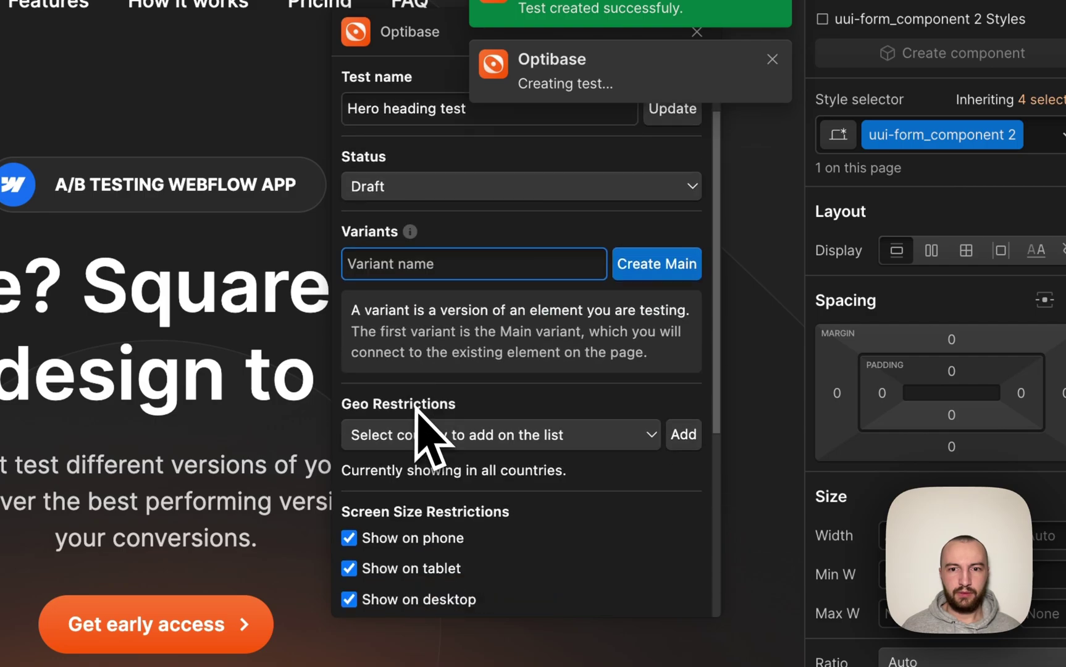
pyautogui.scroll(3, 423, 435)
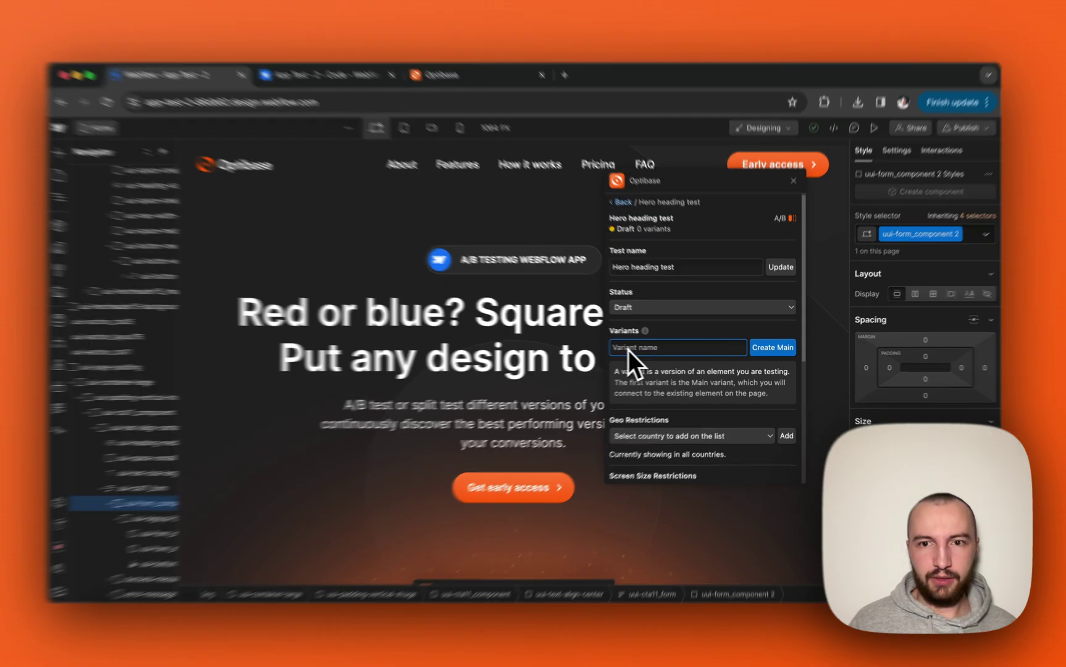
pyautogui.write('Variant A')
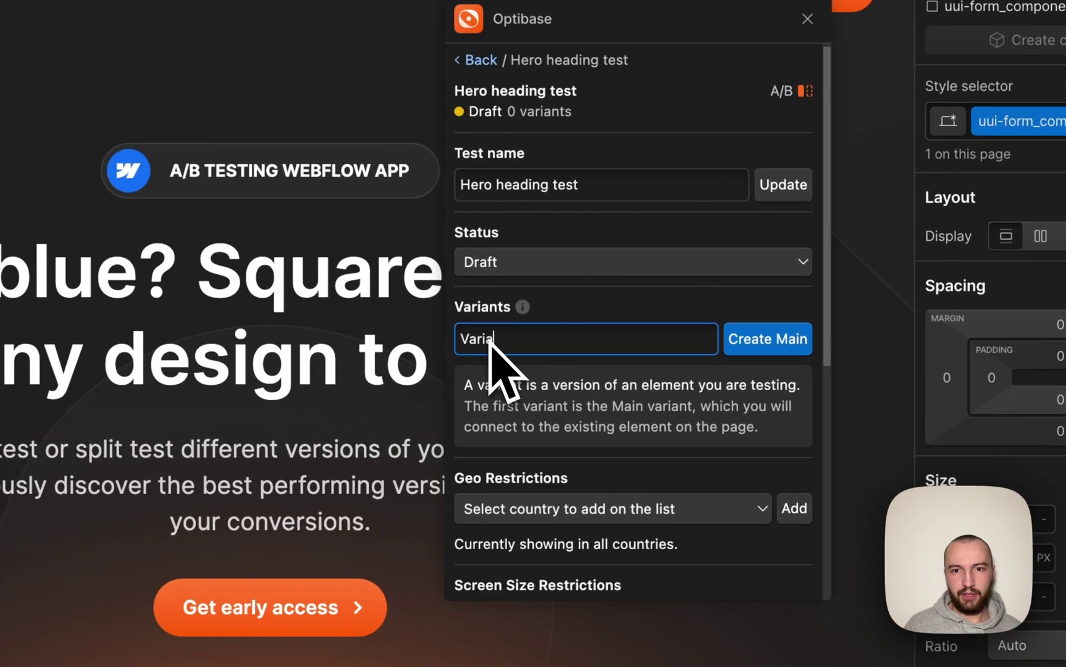
# Make Variant A the main variant, linked to the hero H1 heading.
pyautogui.click(761, 358)
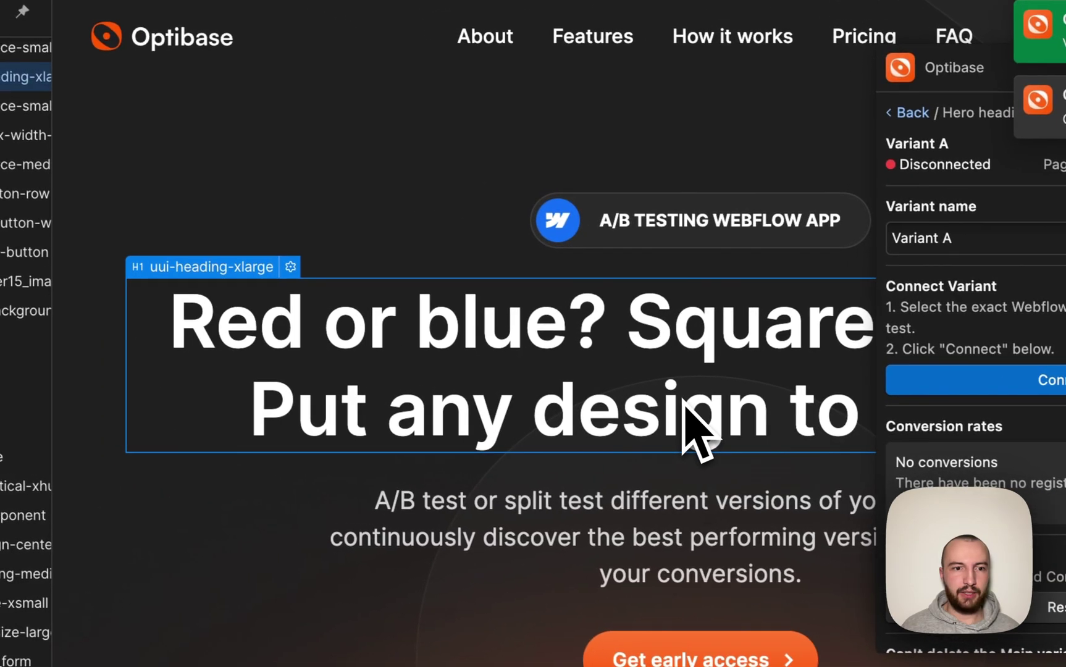
pyautogui.click(673, 419)
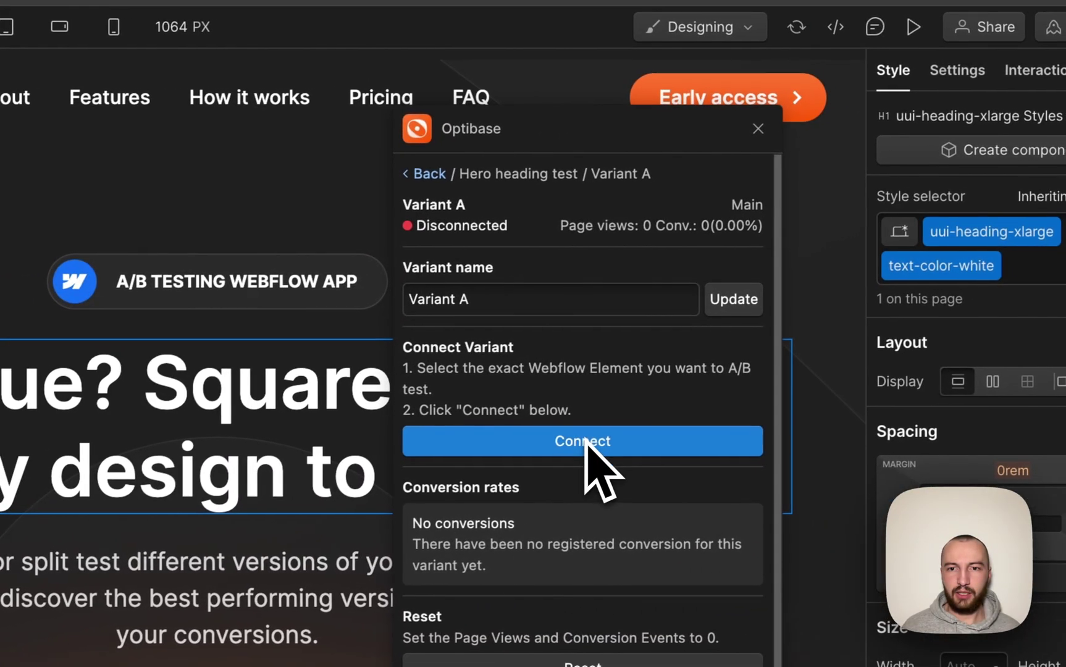
pyautogui.click(585, 439)
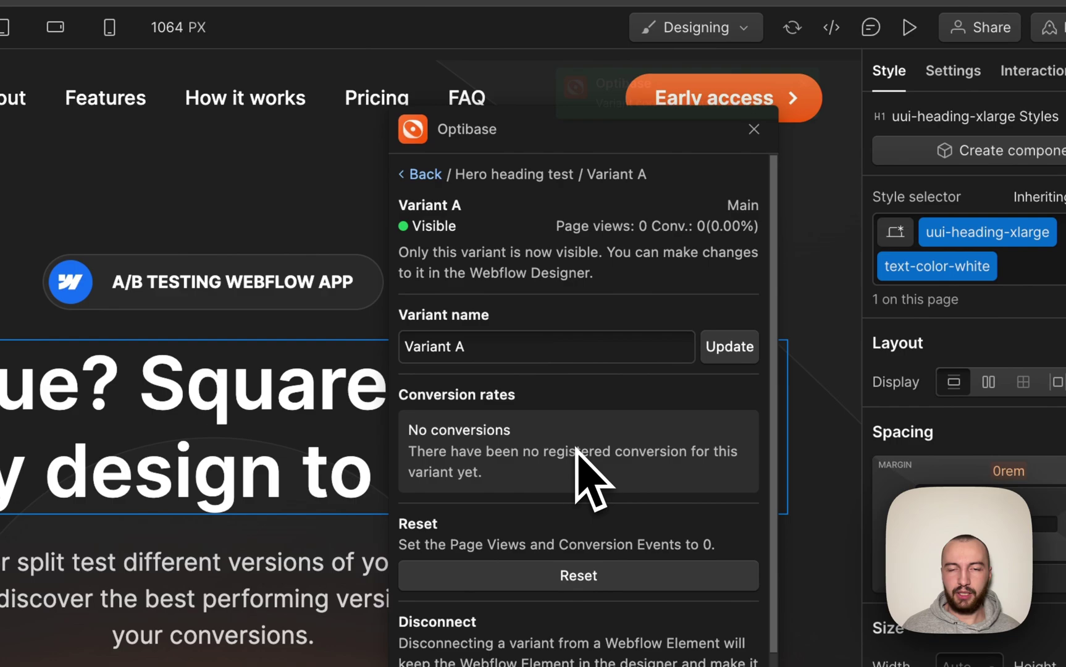
pyautogui.click(428, 185)
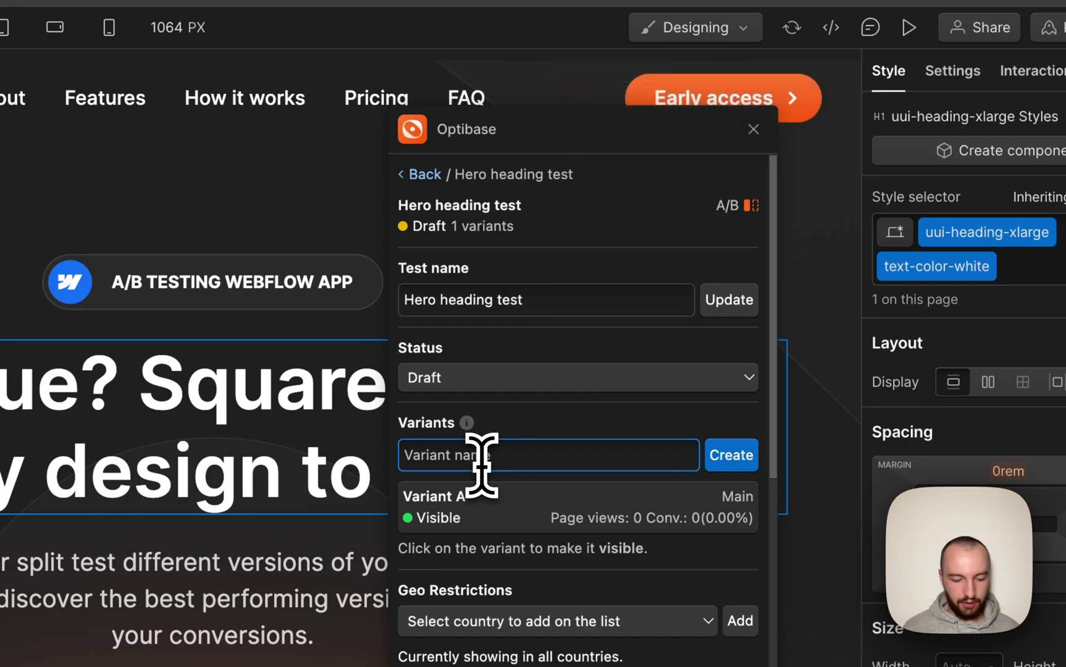
# Add Variant B and link it to a duplicate of the hero heading.
pyautogui.click(710, 455)
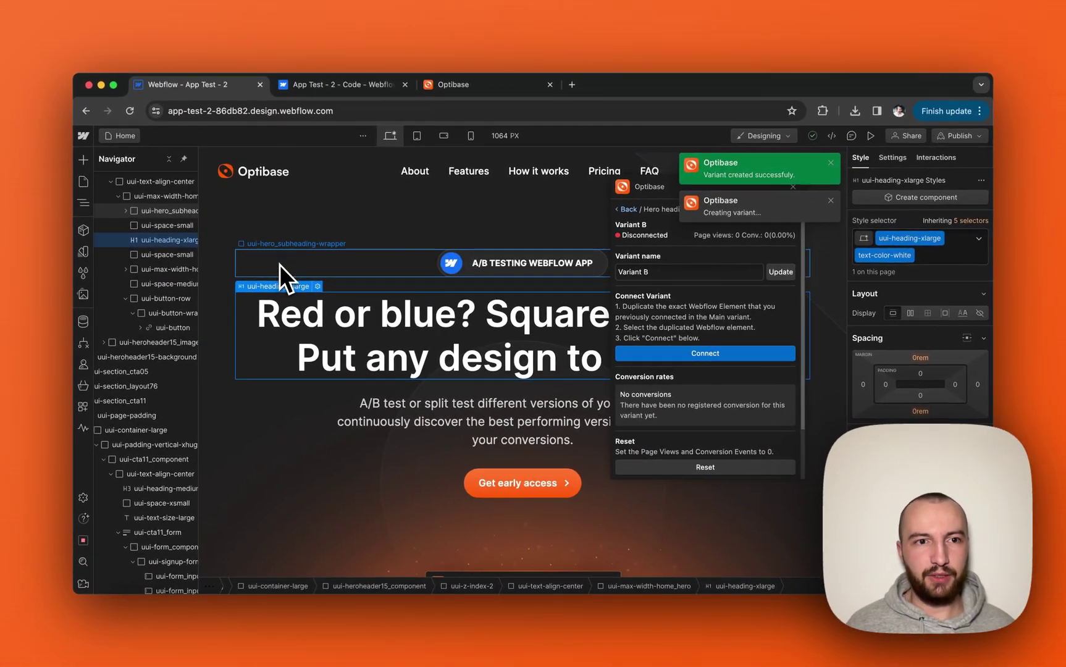
pyautogui.press('super+d')
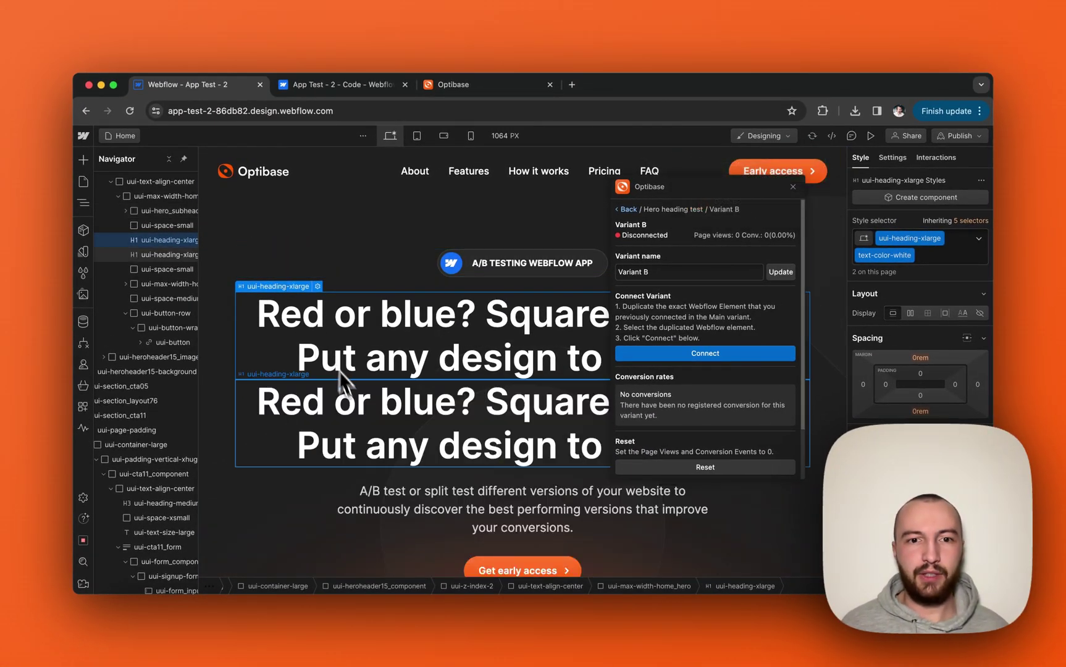
pyautogui.click(358, 412)
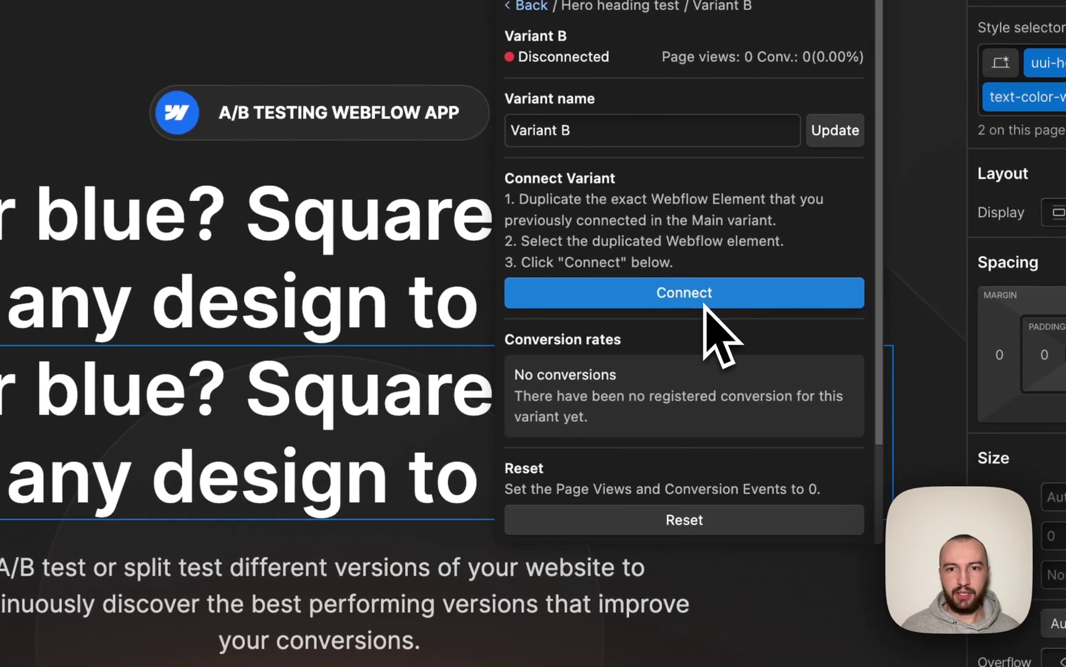
pyautogui.click(714, 355)
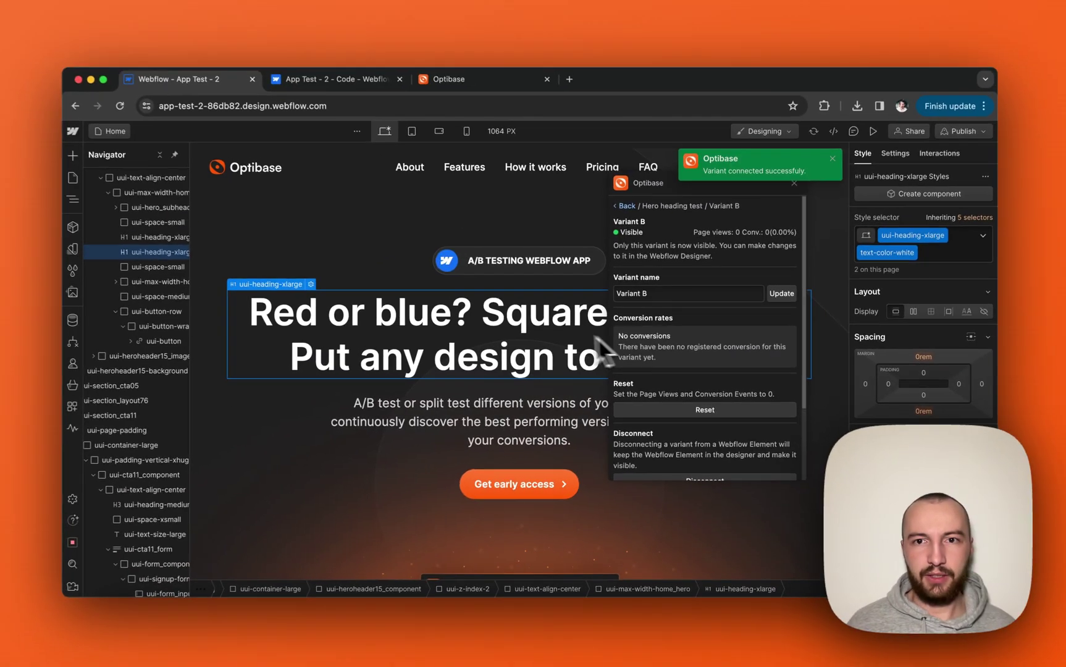
# Rewrite the duplicated heading to read 'Green or yellow? Triangular or rectangular?'.
pyautogui.doubleClick(537, 320)
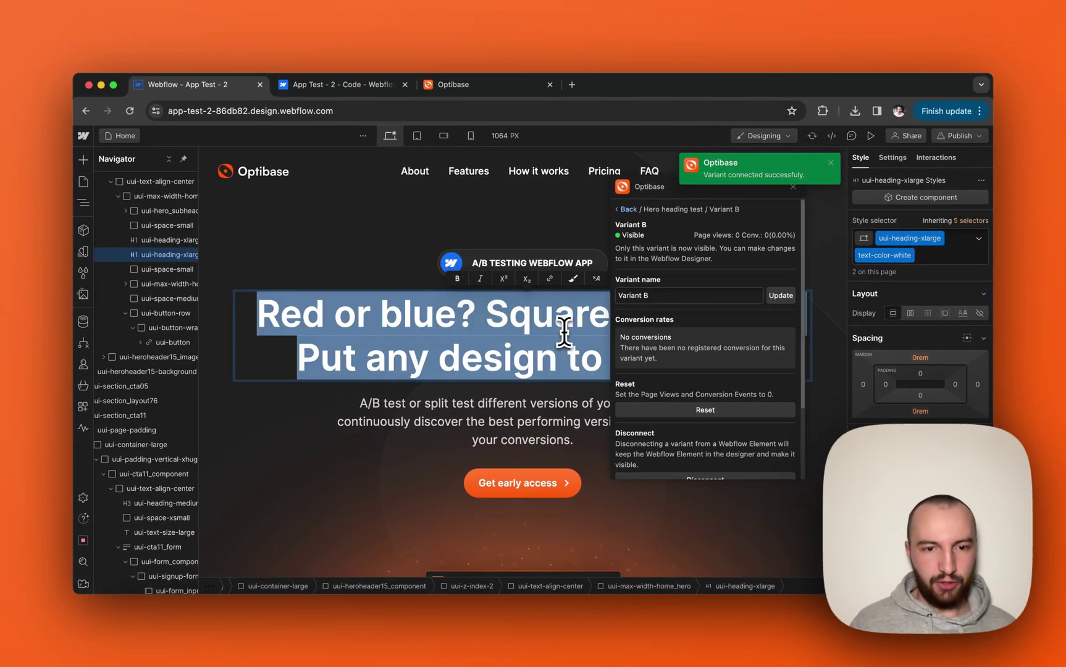
pyautogui.write('Green or yellow?')
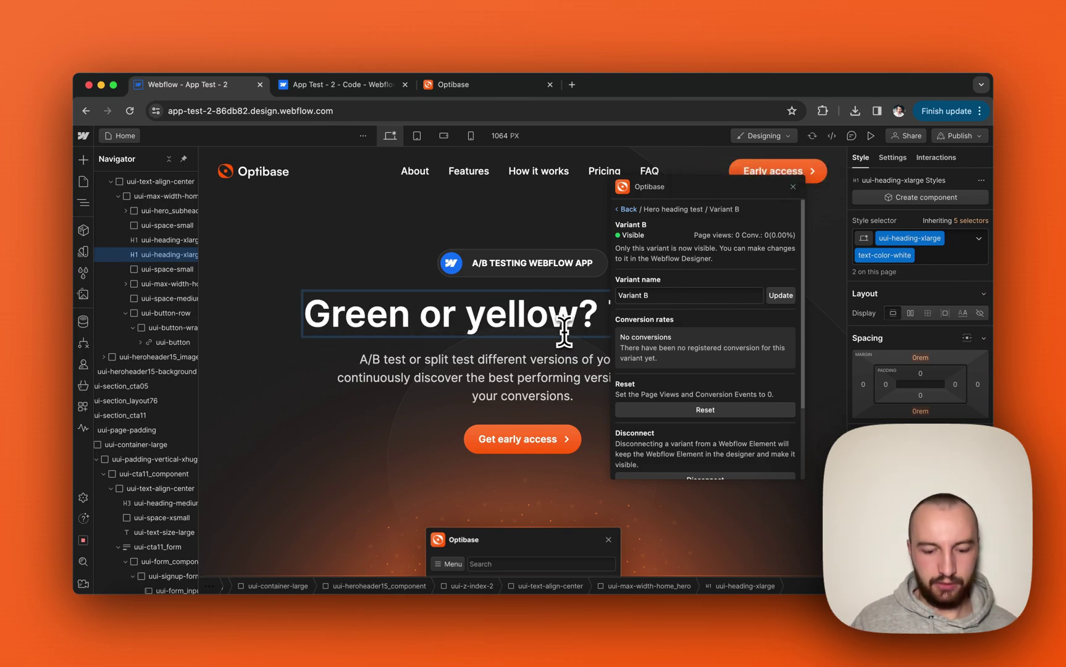
pyautogui.write('ectangular')
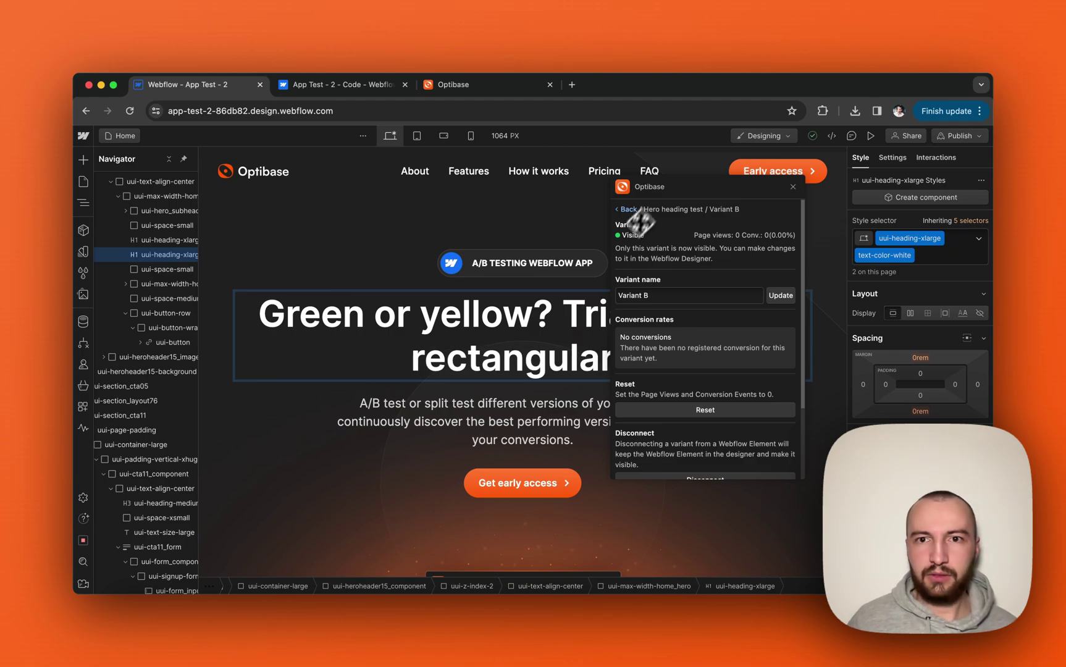
pyautogui.moveTo(641, 222); pyautogui.dragTo(667, 238)
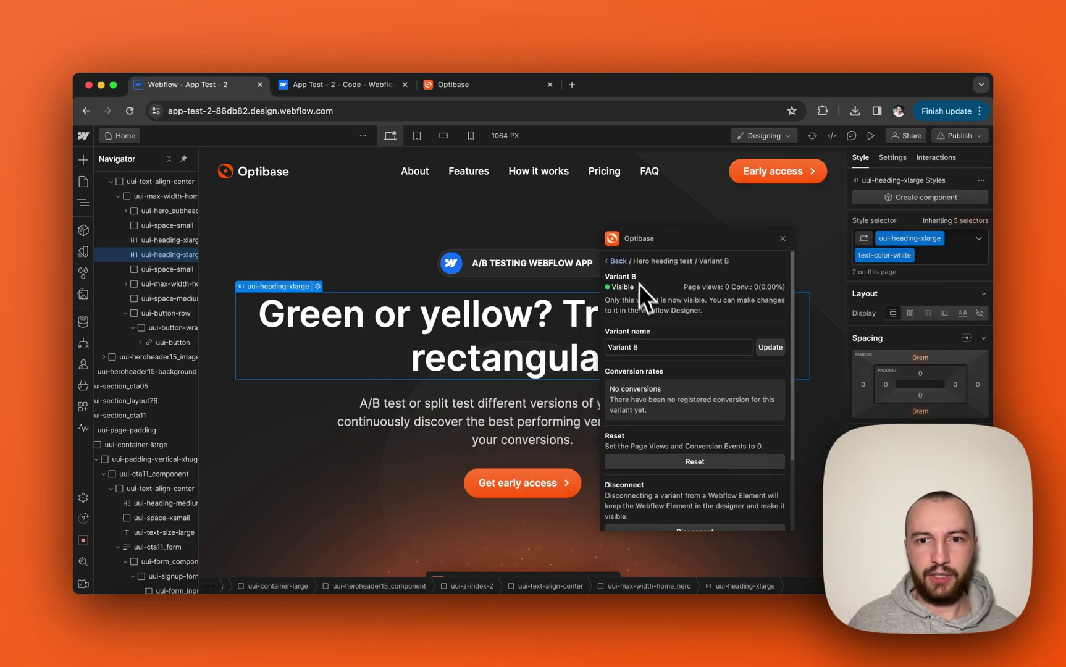
# Go back to the Hero heading test variants and make Variant A visible again.
pyautogui.click(618, 261)
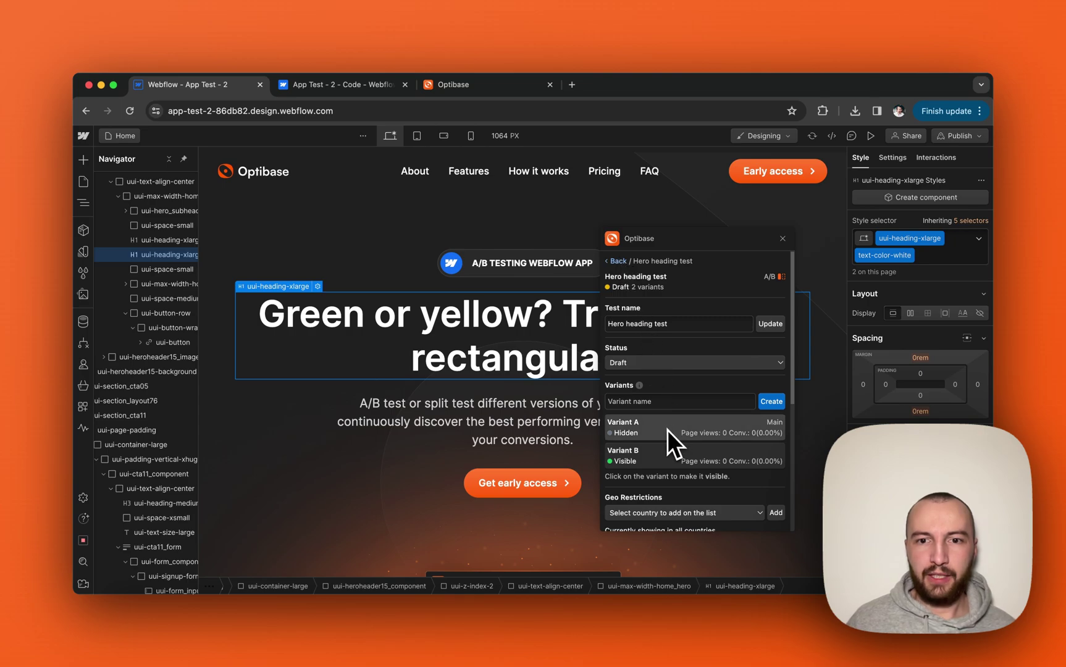
pyautogui.click(651, 430)
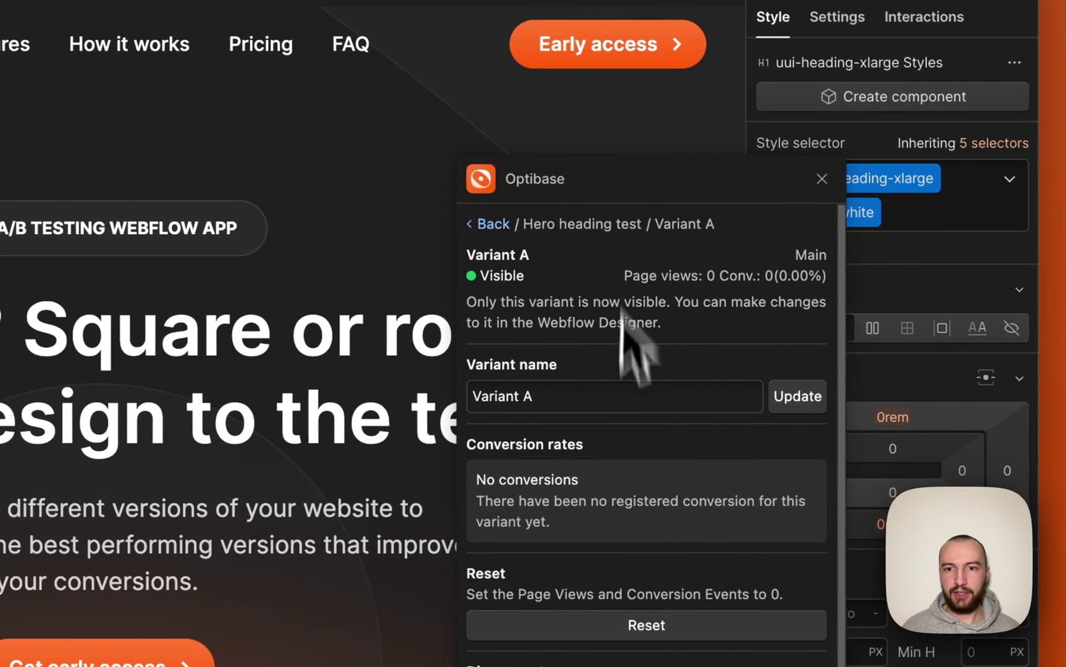
pyautogui.scroll(-2, 461, 463)
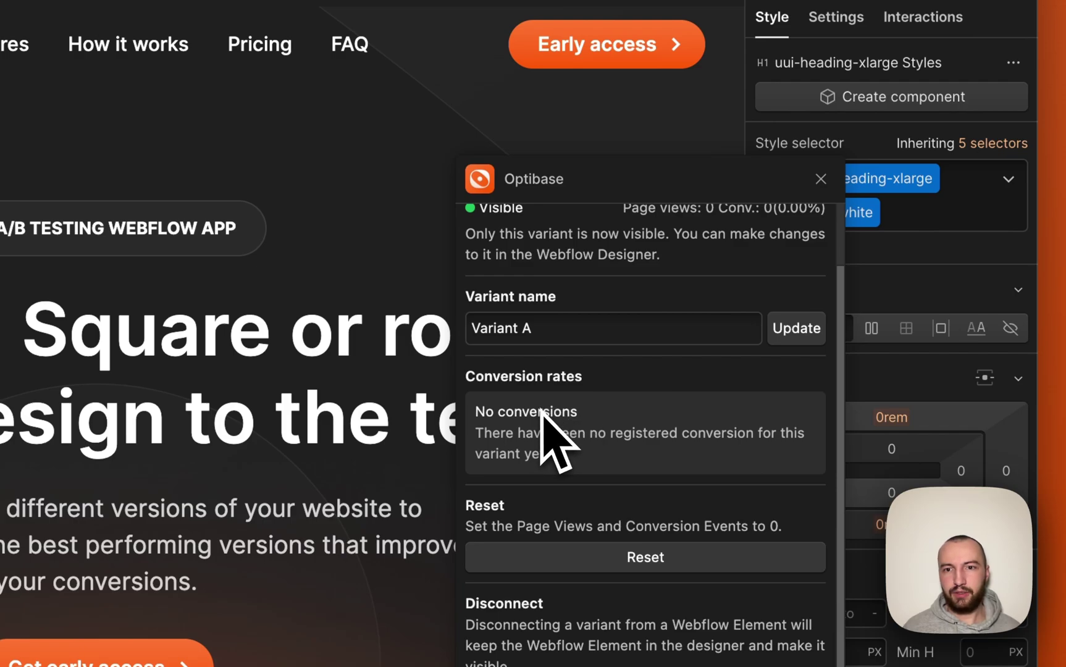
pyautogui.scroll(2, 541, 412)
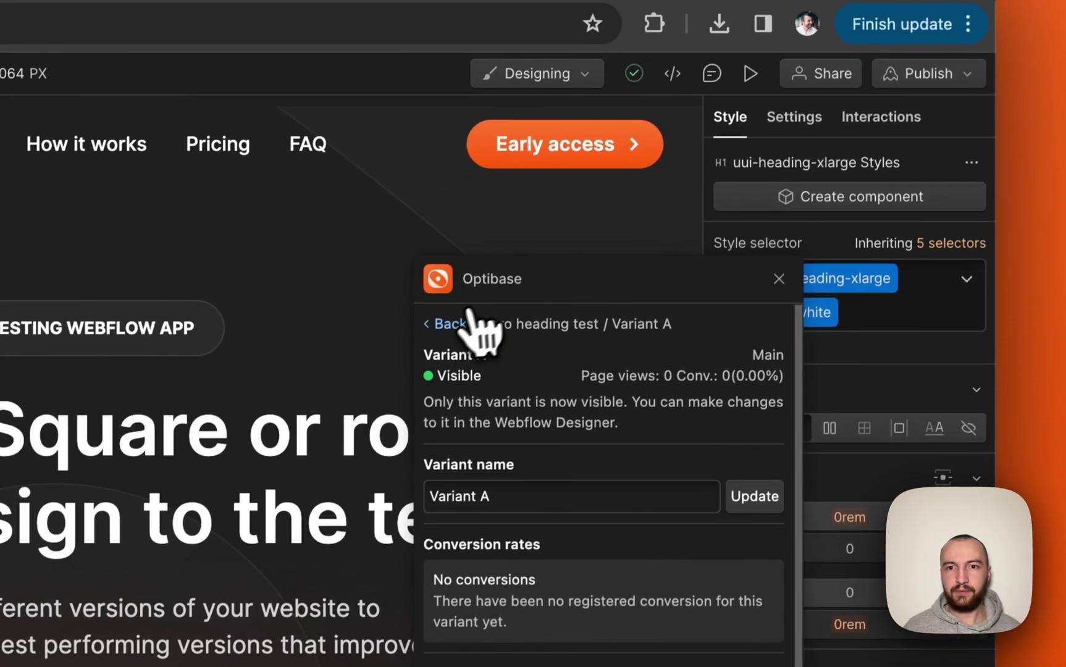
# Make Variant B the visible variant and return to the test overview.
pyautogui.click(487, 223)
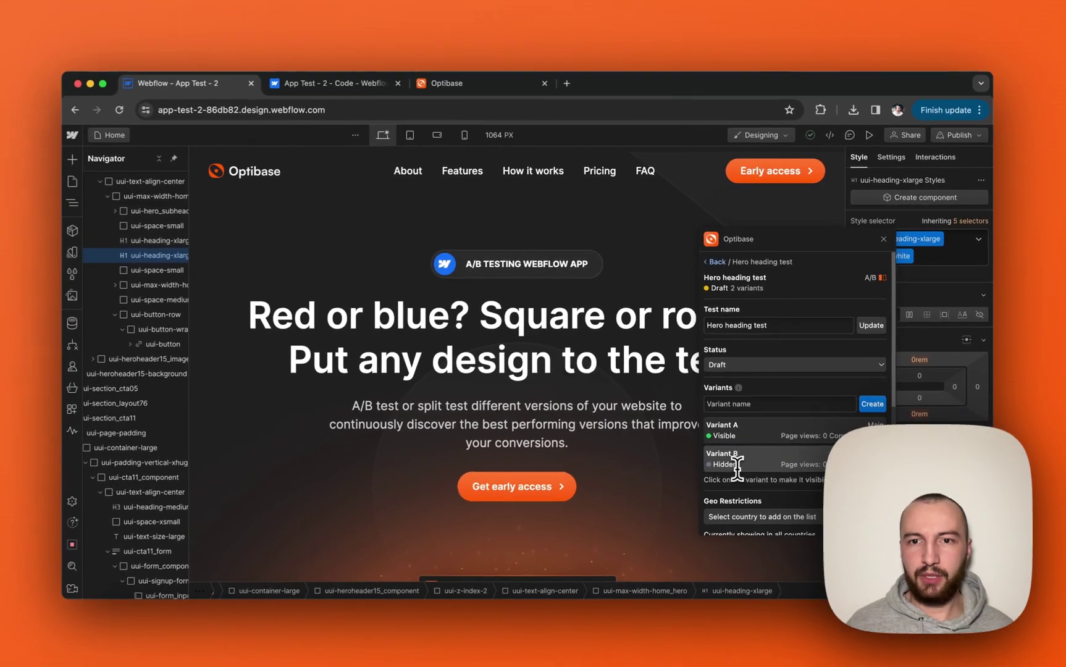
pyautogui.click(722, 492)
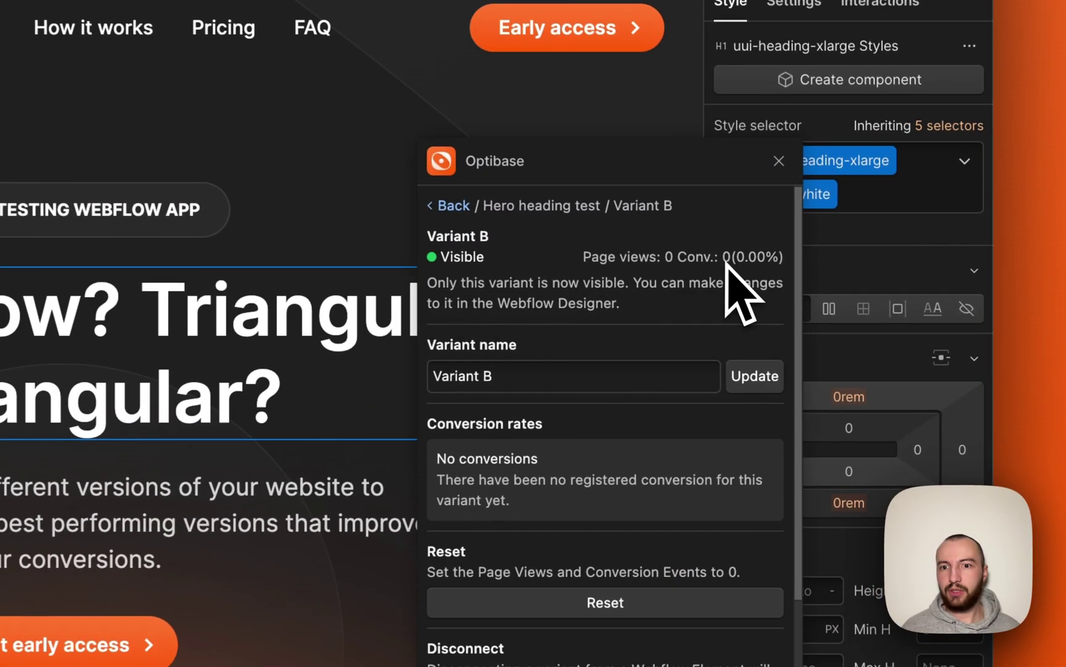
pyautogui.scroll(-1, 784, 407)
pyautogui.scroll(1, 636, 275)
pyautogui.click(647, 238)
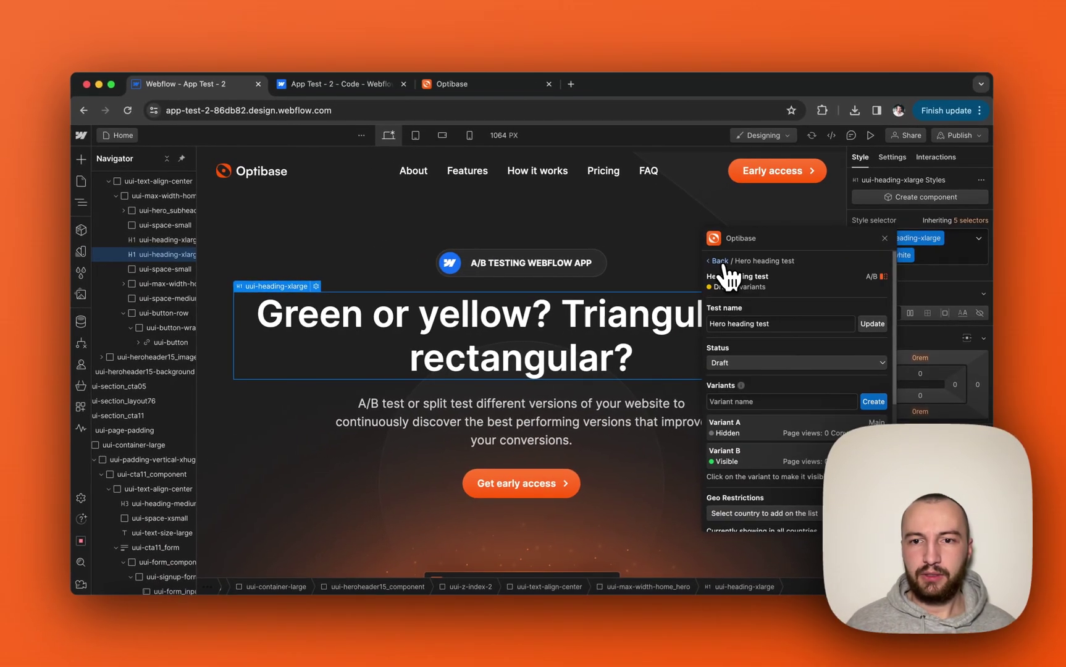
pyautogui.scroll(-2, 675, 392)
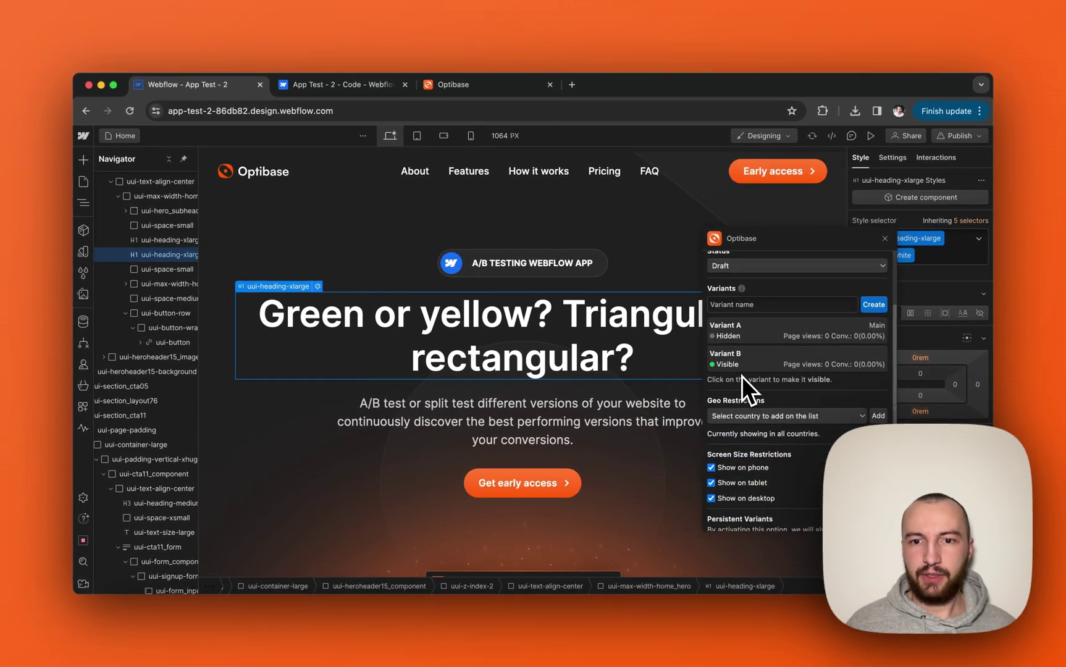
pyautogui.scroll(2, 742, 376)
pyautogui.scroll(-3, 742, 376)
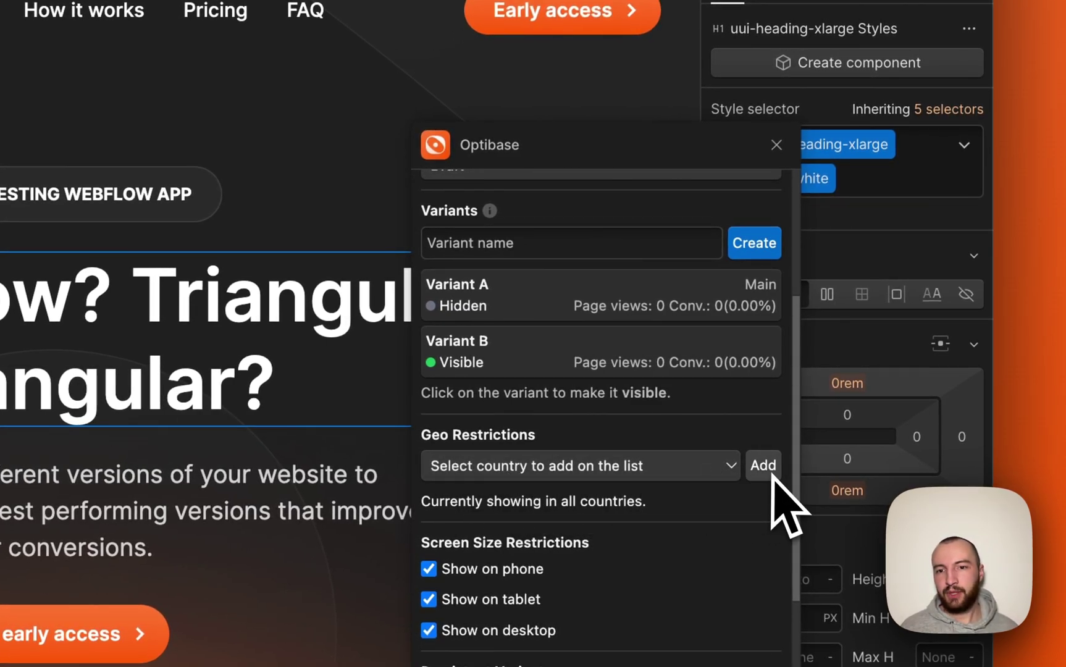
pyautogui.scroll(-5, 771, 474)
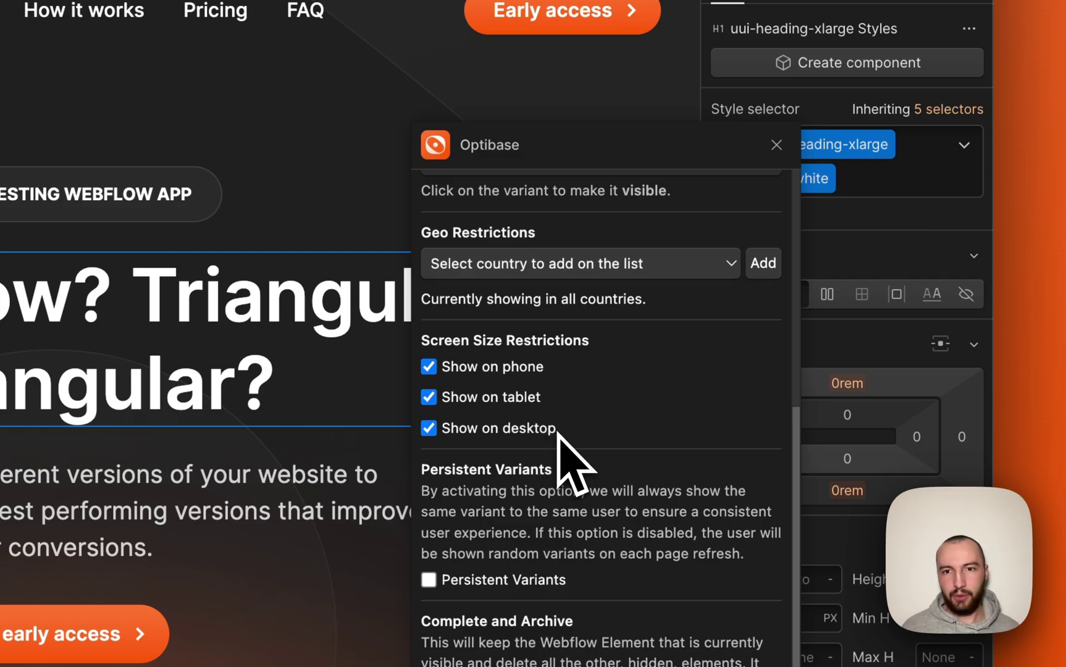
pyautogui.scroll(-1, 518, 330)
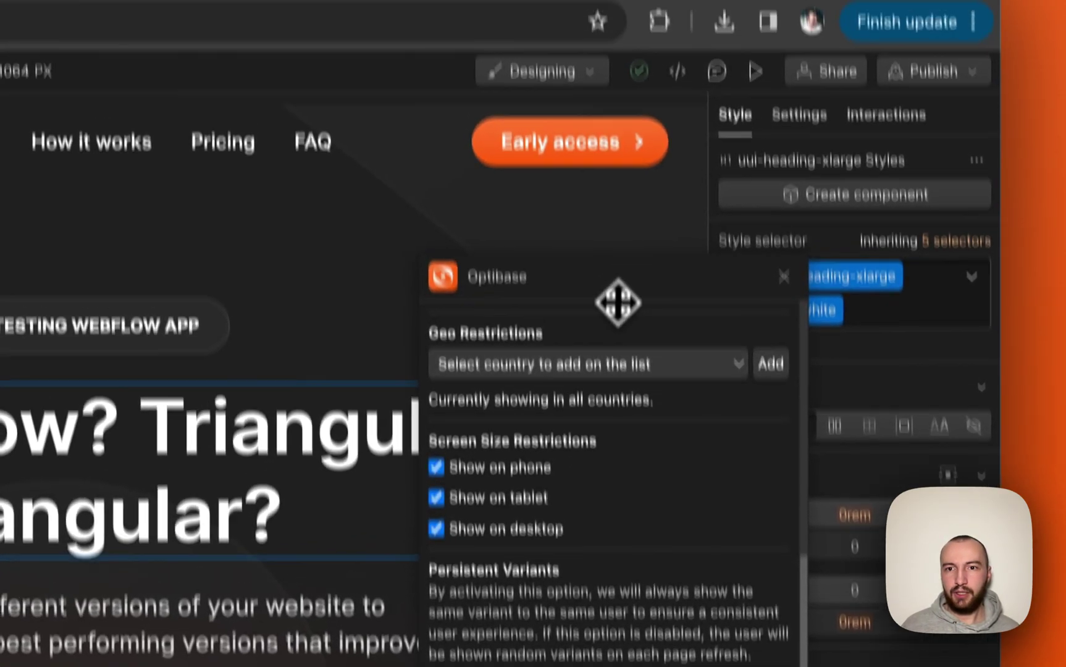
pyautogui.moveTo(606, 170); pyautogui.dragTo(443, 0)
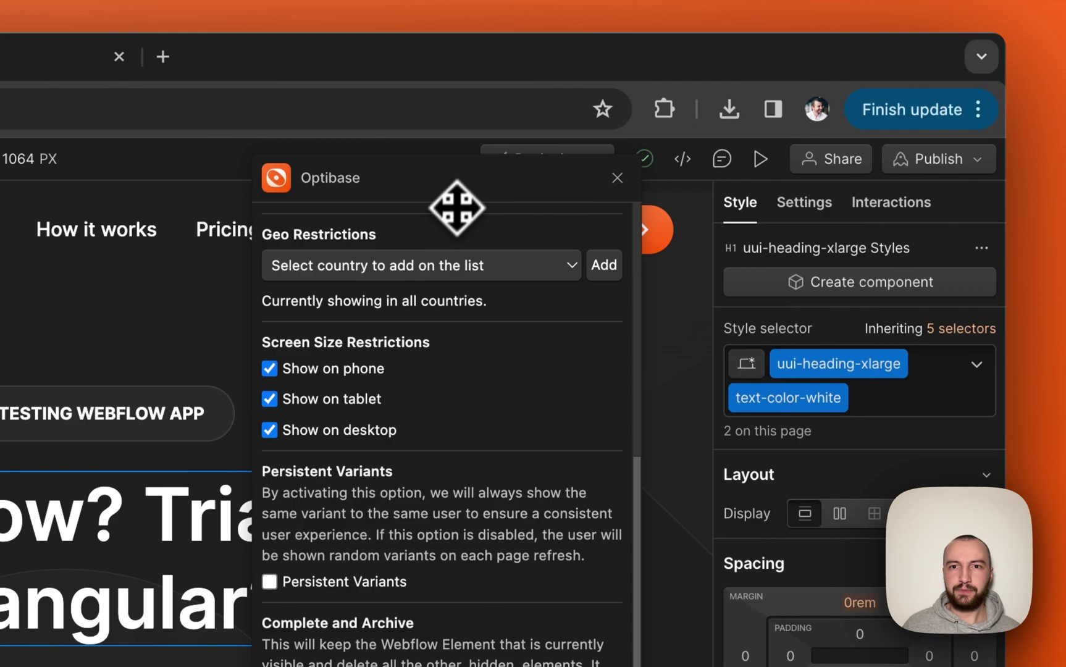
pyautogui.moveTo(454, 185); pyautogui.dragTo(604, 165)
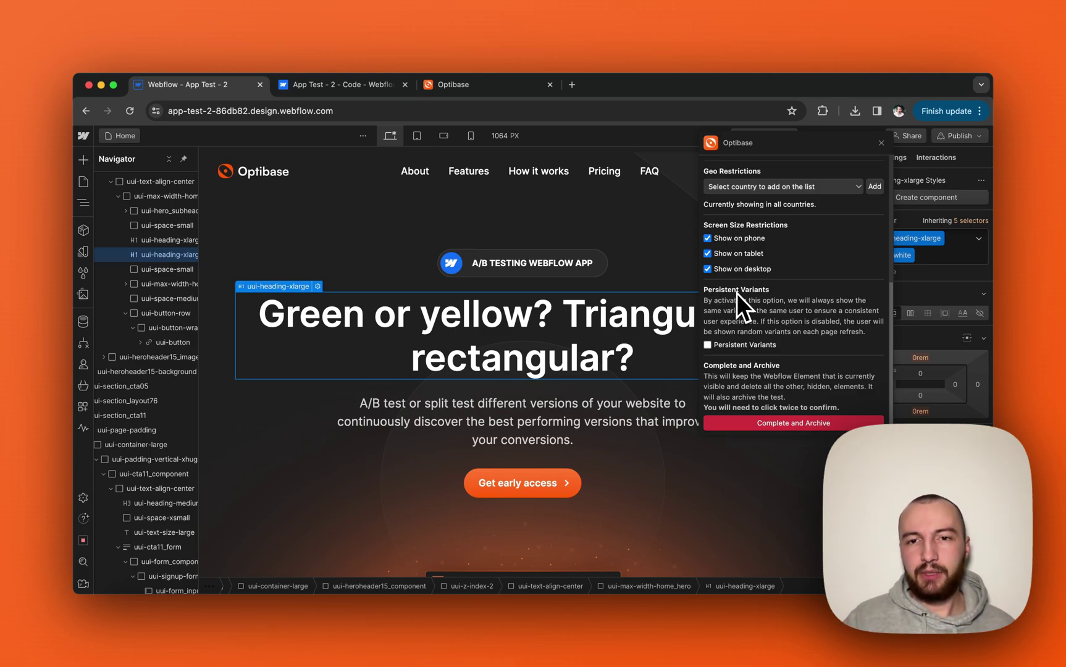
# Change the Hero heading test status from Draft to Active and dismiss the success notice.
pyautogui.scroll(2, 736, 293)
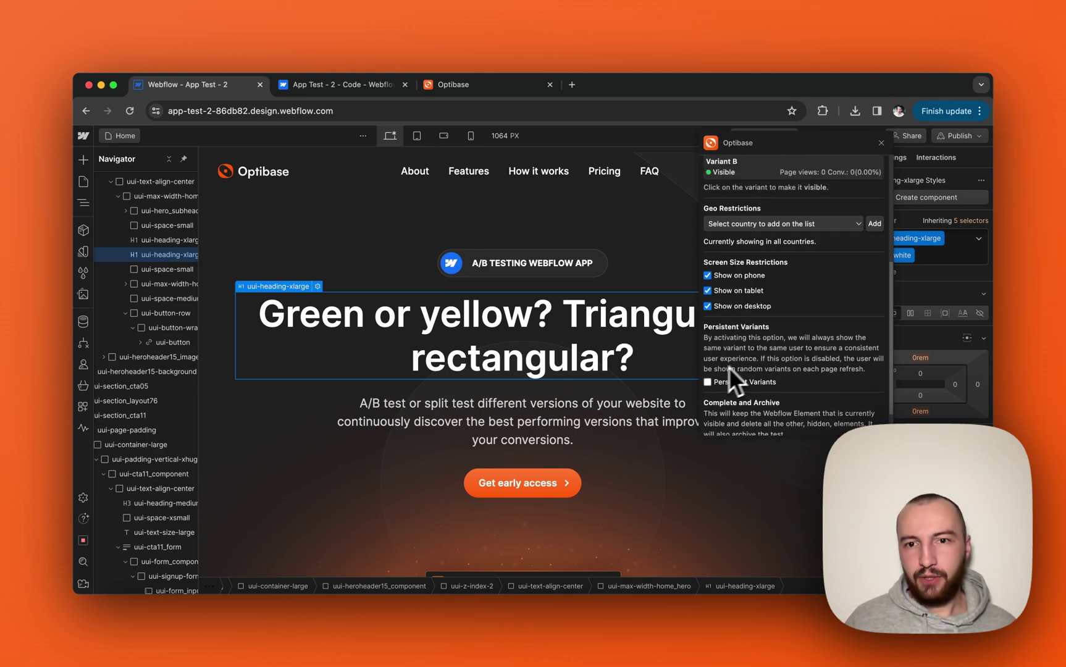
pyautogui.moveTo(790, 141); pyautogui.dragTo(800, 160)
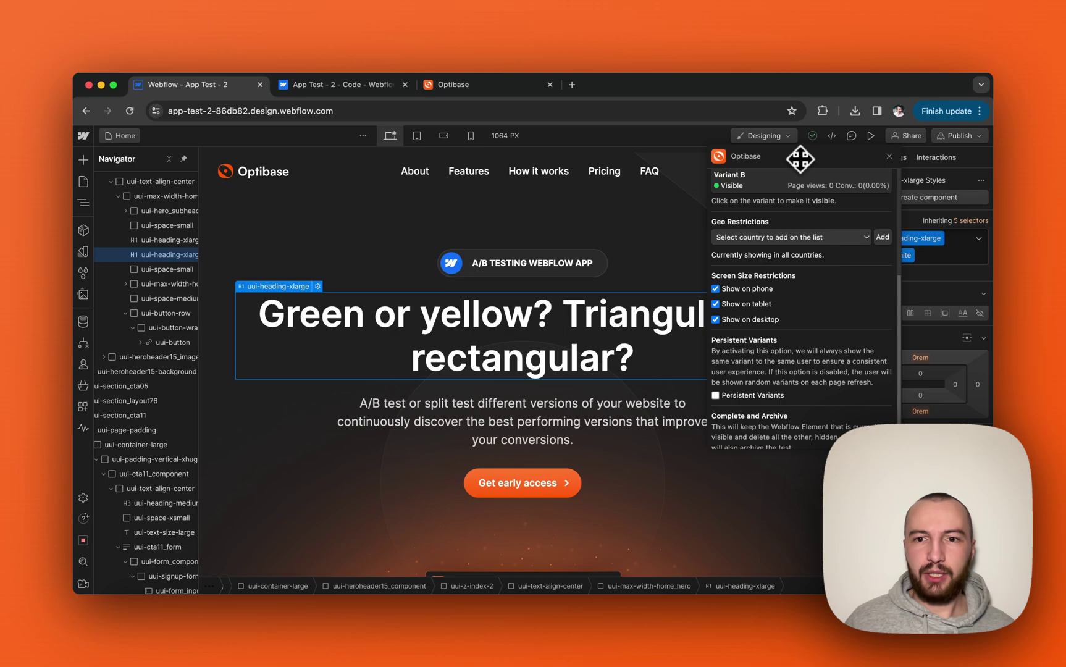
pyautogui.scroll(5, 768, 321)
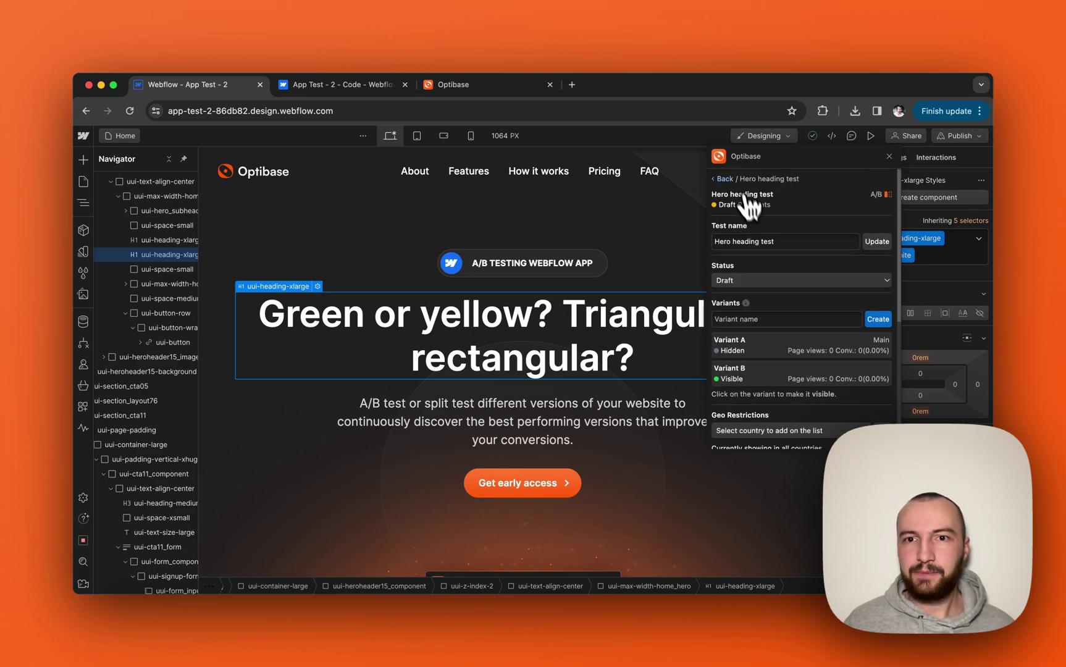
pyautogui.click(721, 179)
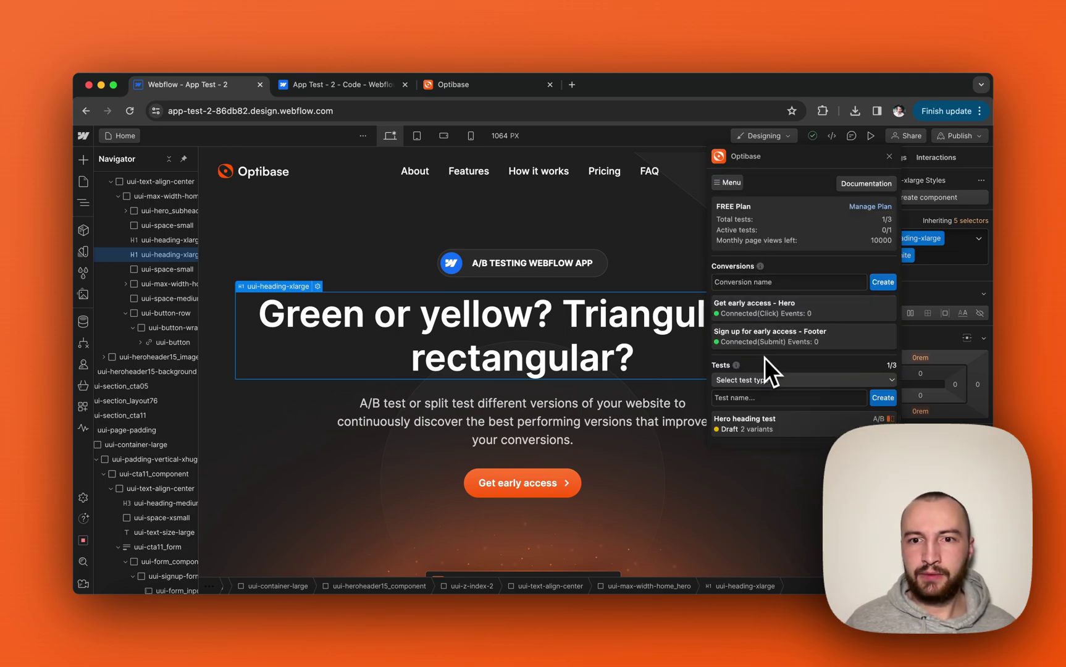
pyautogui.click(744, 423)
pyautogui.click(747, 280)
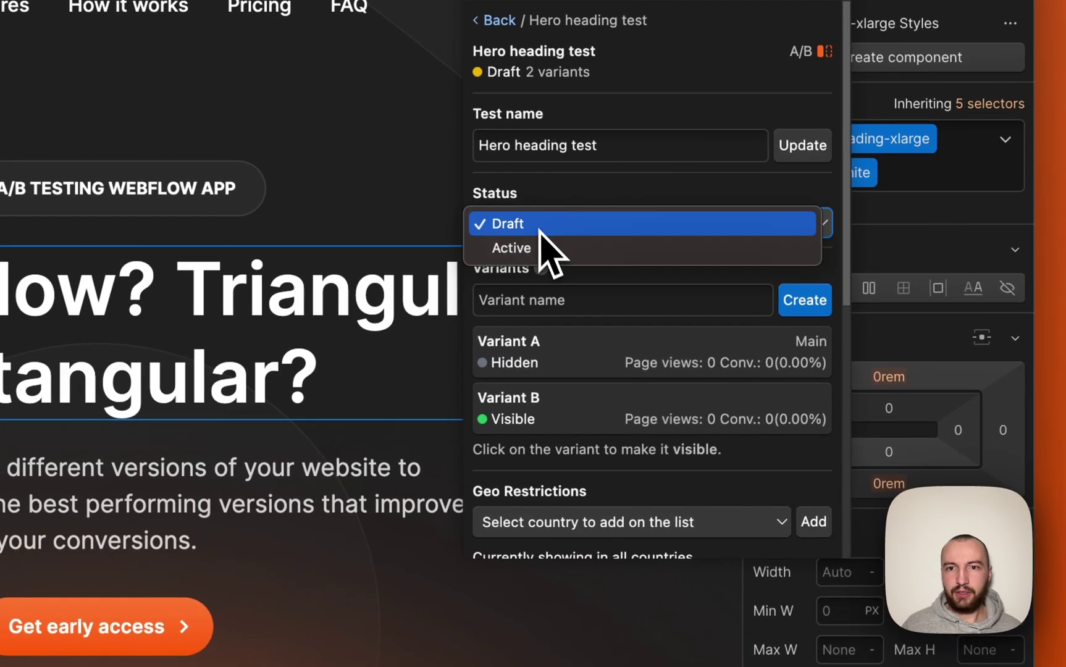
pyautogui.click(535, 246)
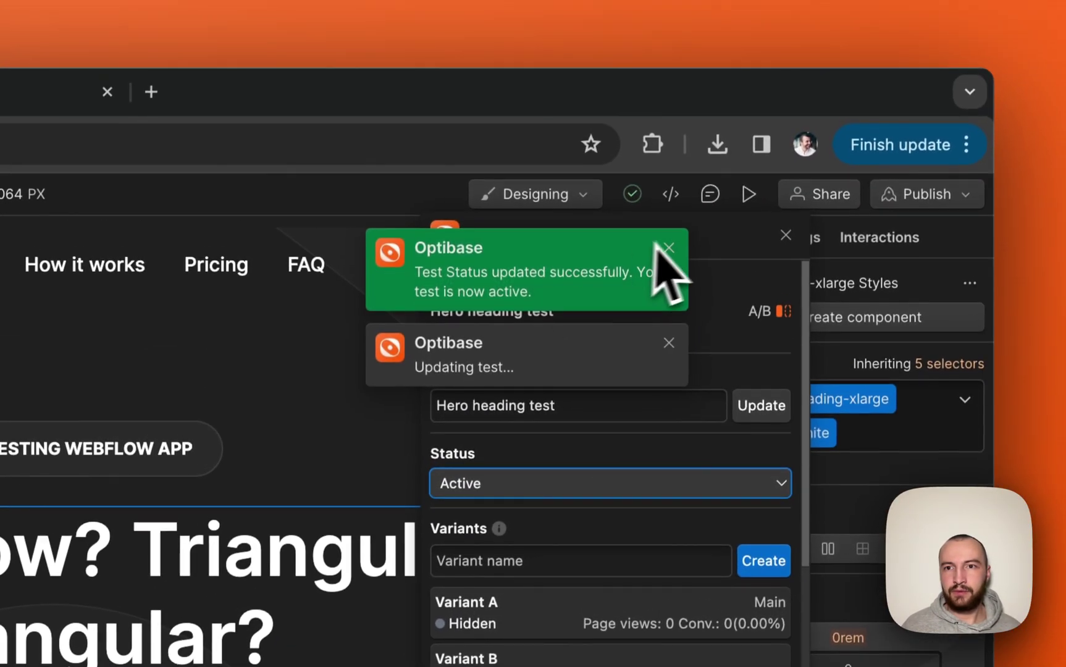
pyautogui.click(667, 248)
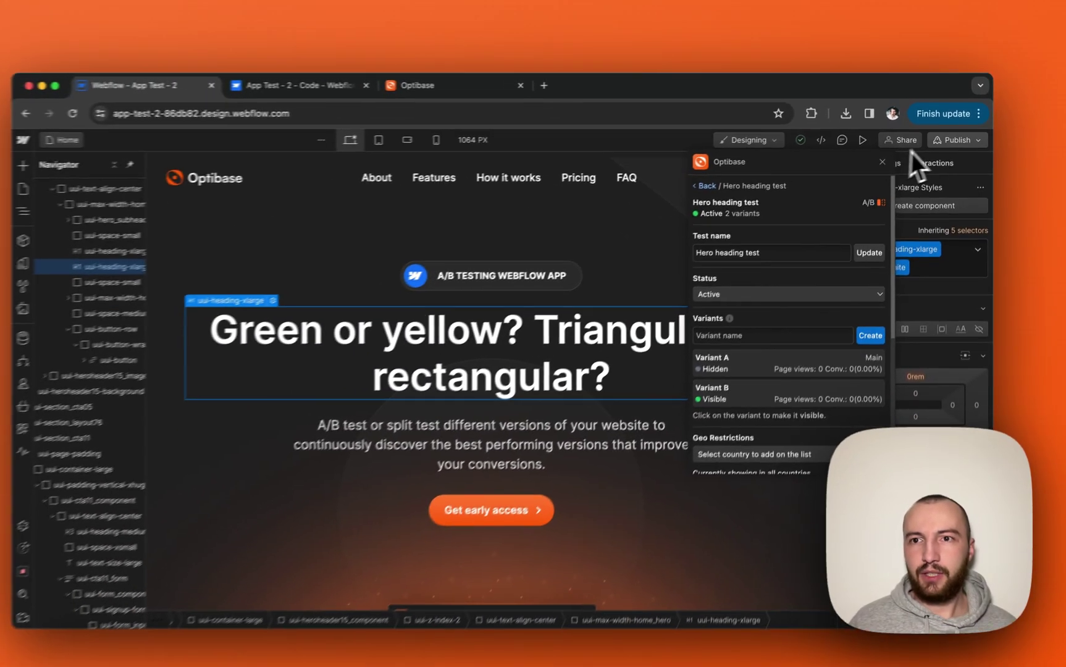
# Publish the site to its webflow.io staging domain.
pyautogui.click(938, 174)
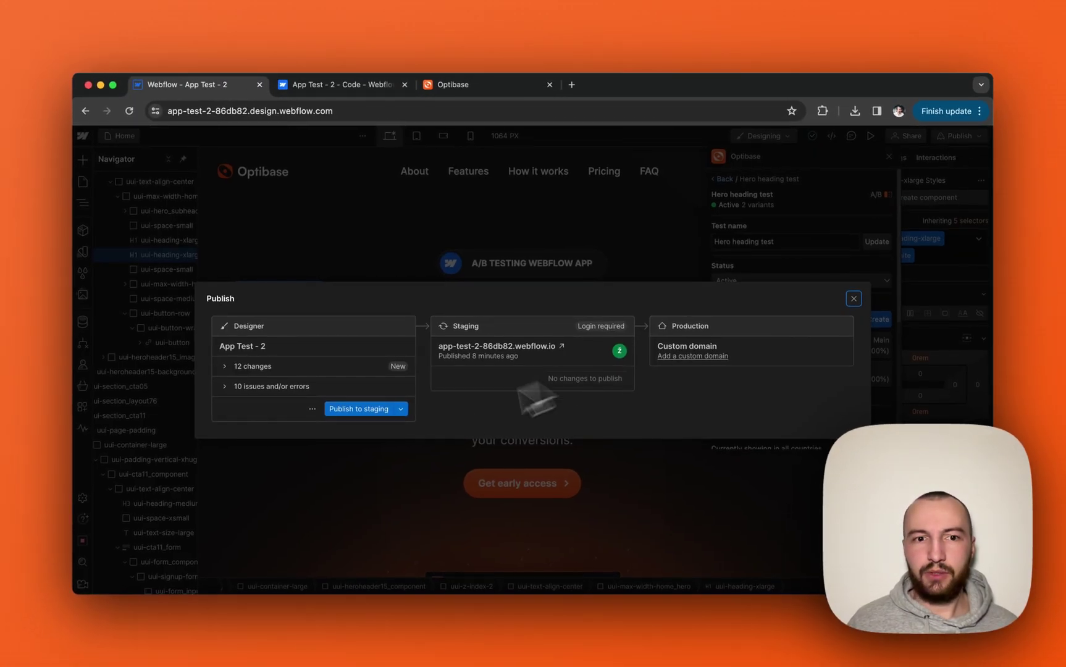
pyautogui.click(357, 409)
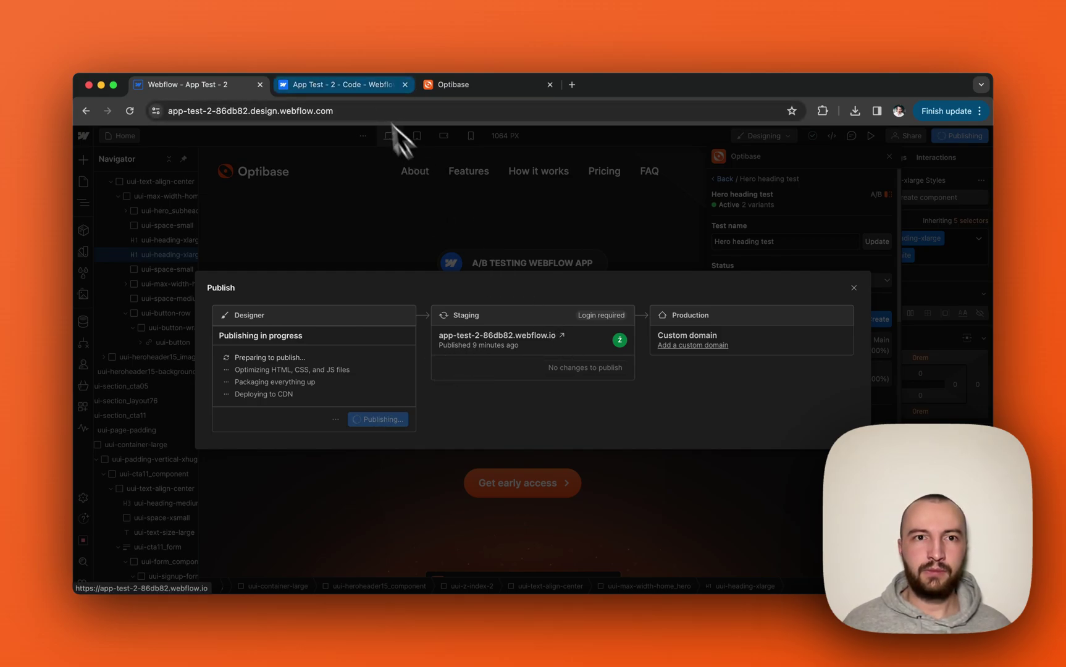
pyautogui.click(360, 85)
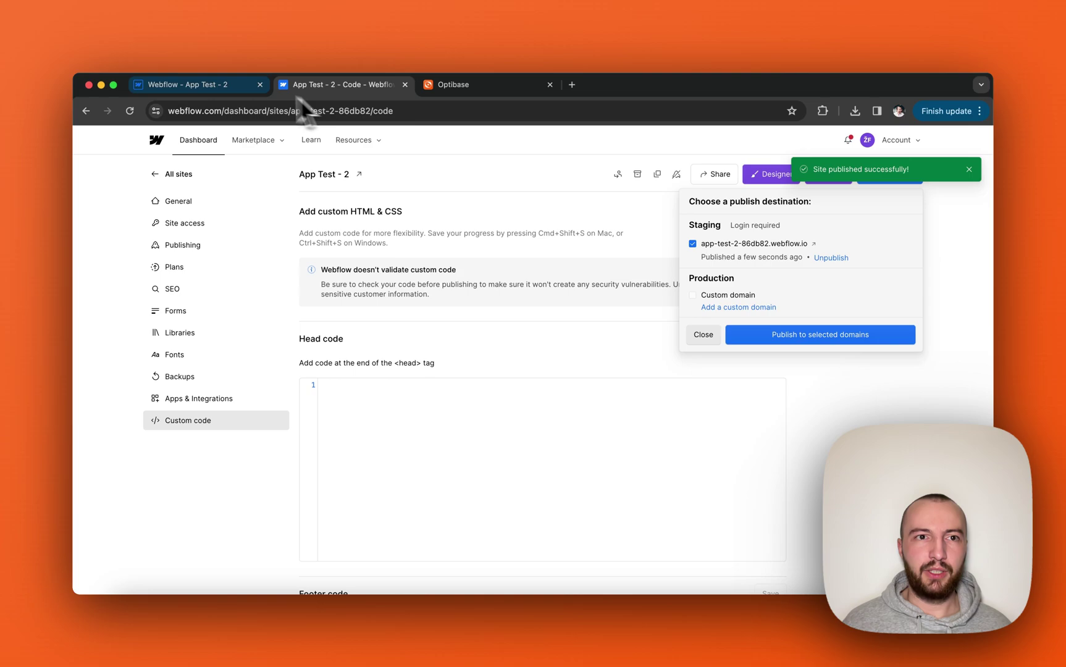
# Open the live staging site in a new tab showing 'Green or yellow?', then close the Publish dialog.
pyautogui.click(247, 86)
pyautogui.click(562, 346)
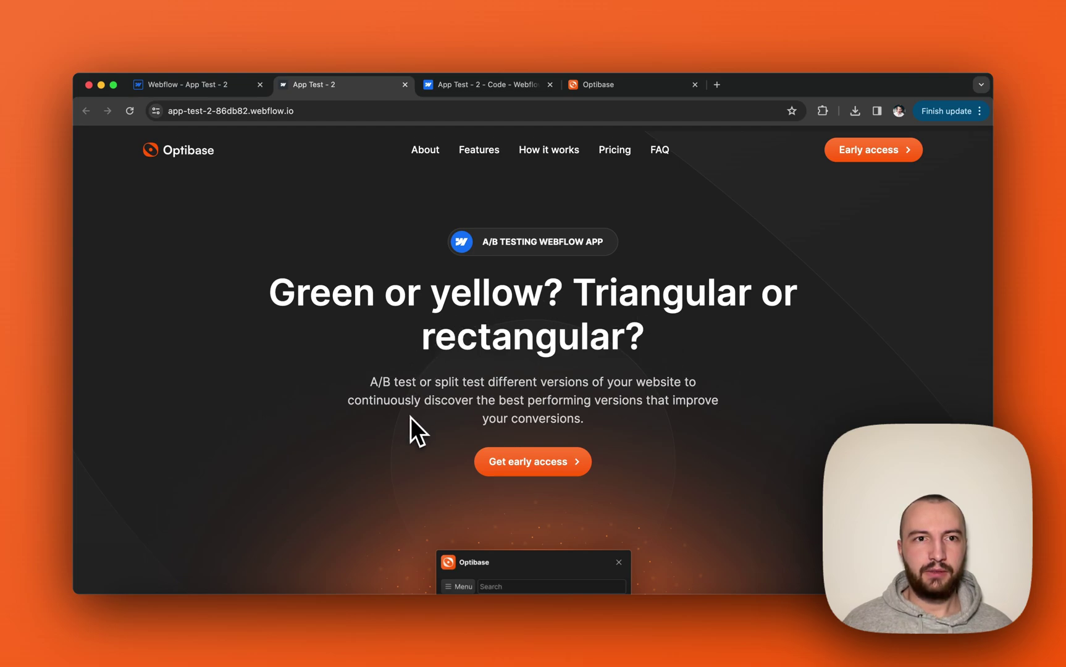
pyautogui.hotkey('ctrl', 'shift', 'Tab')
pyautogui.click(854, 298)
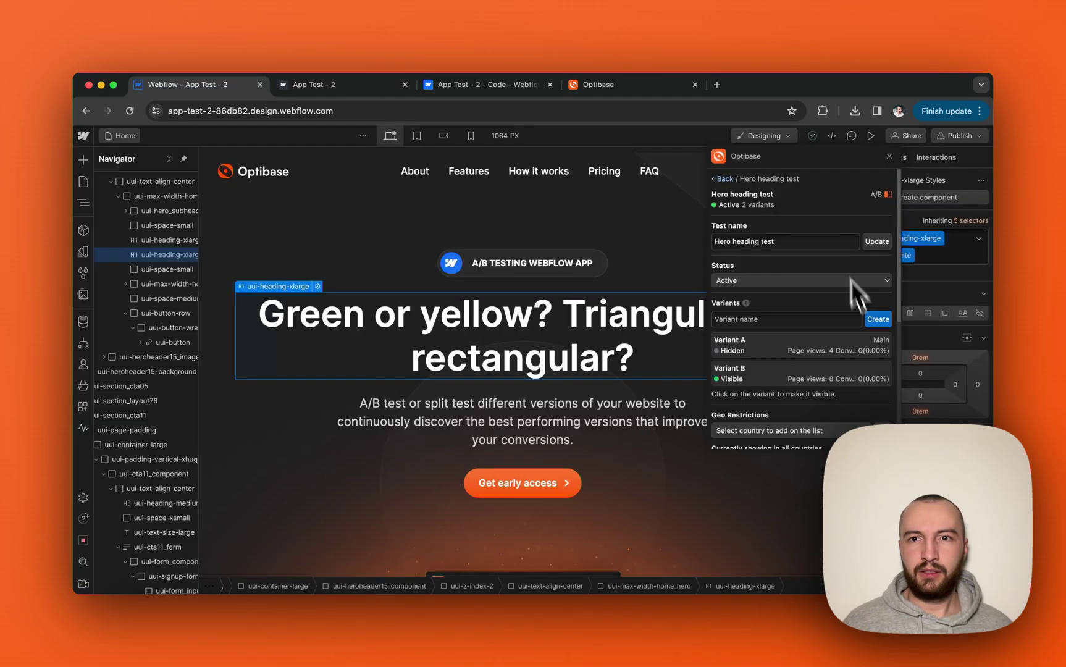
pyautogui.moveTo(813, 163); pyautogui.dragTo(649, 206)
pyautogui.scroll(-2, 636, 355)
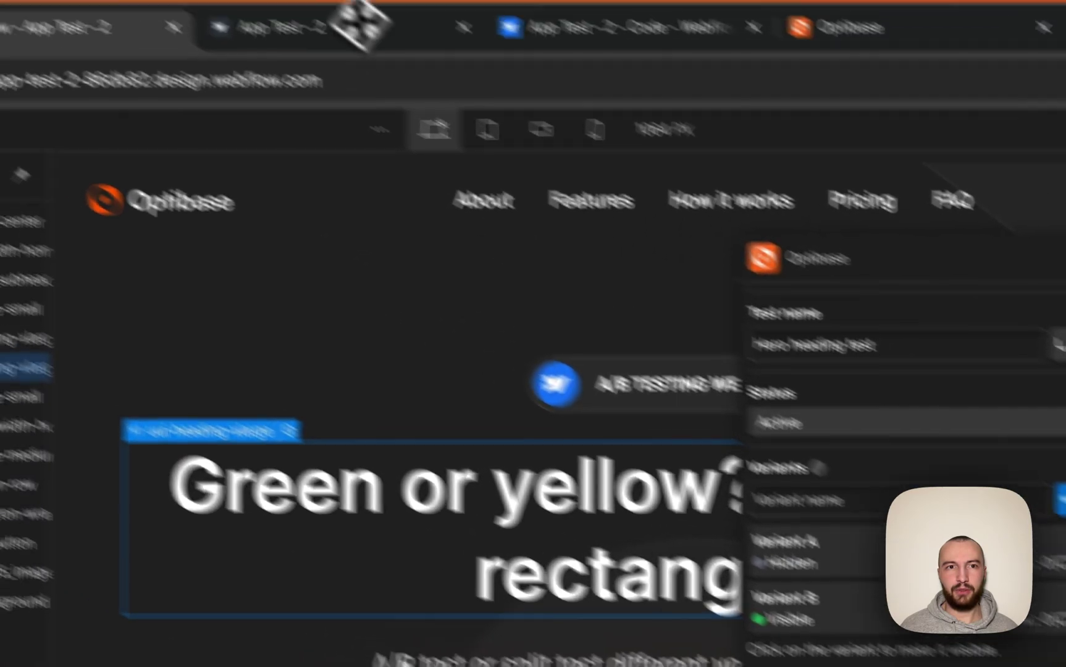
pyautogui.click(334, 90)
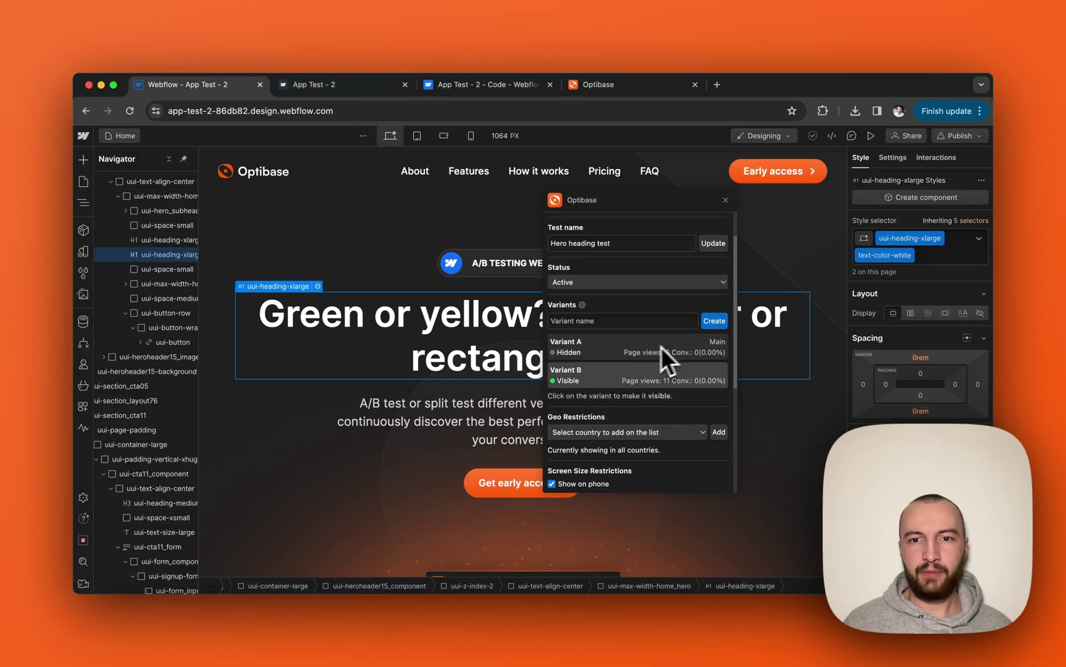
# Trigger a Get early access conversion on the live site and compare stats in the Designer.
pyautogui.click(360, 86)
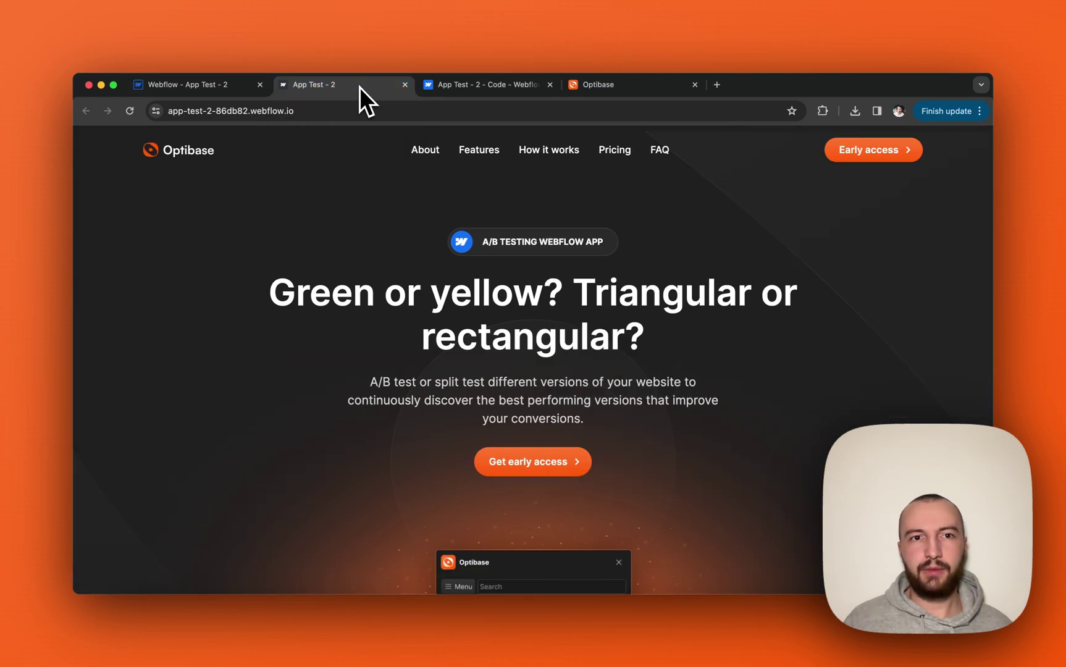
pyautogui.click(234, 88)
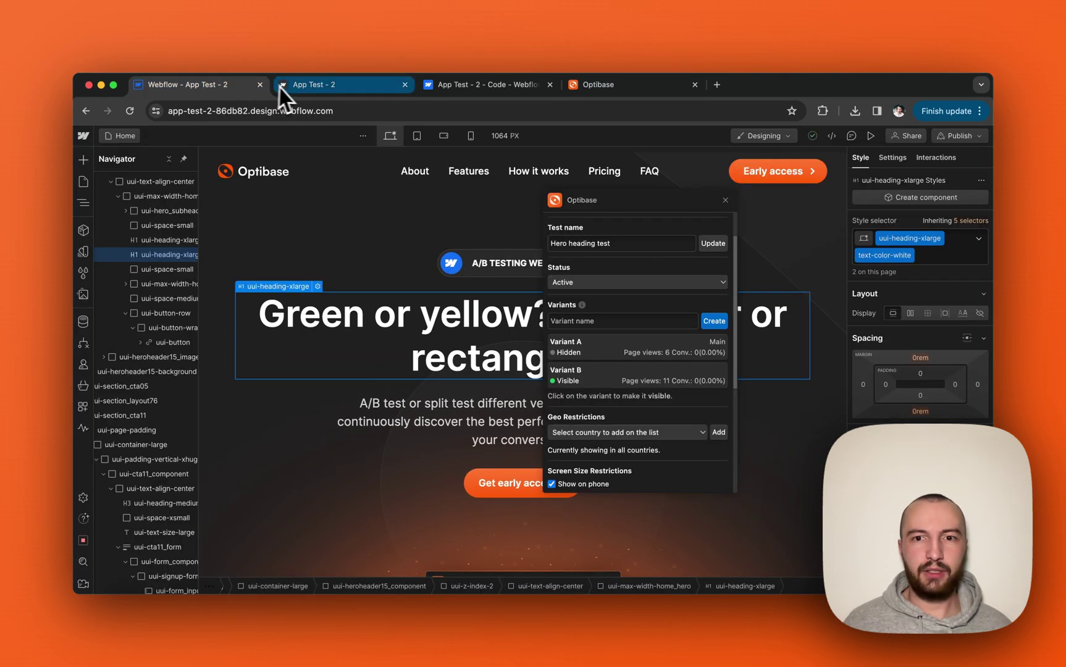
pyautogui.click(299, 86)
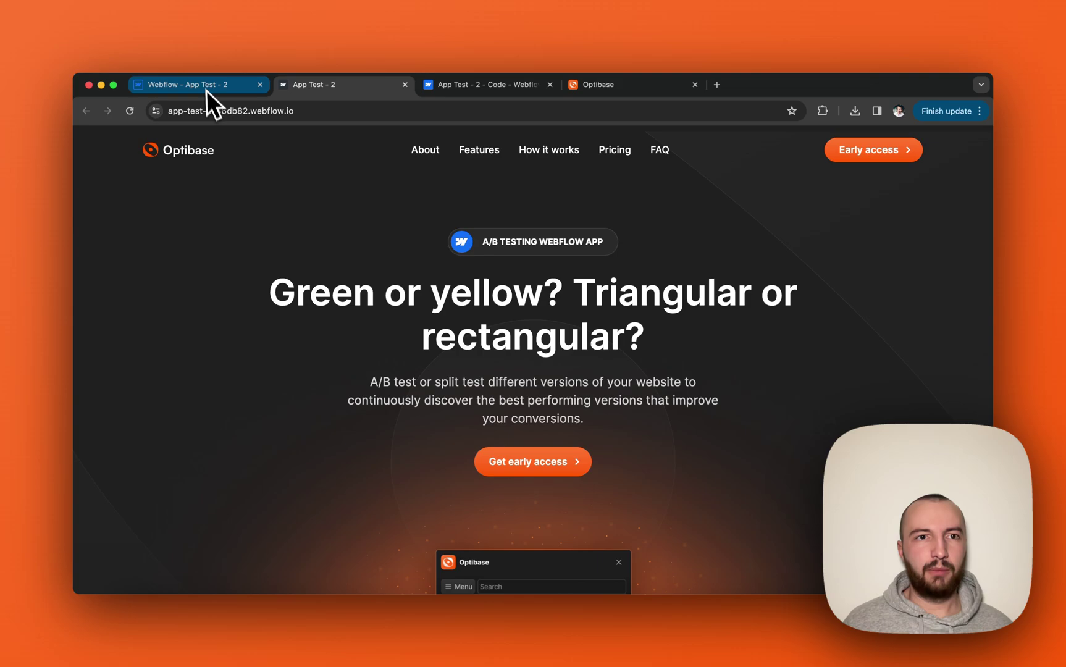
pyautogui.click(206, 87)
pyautogui.click(315, 85)
pyautogui.scroll(-2, 529, 410)
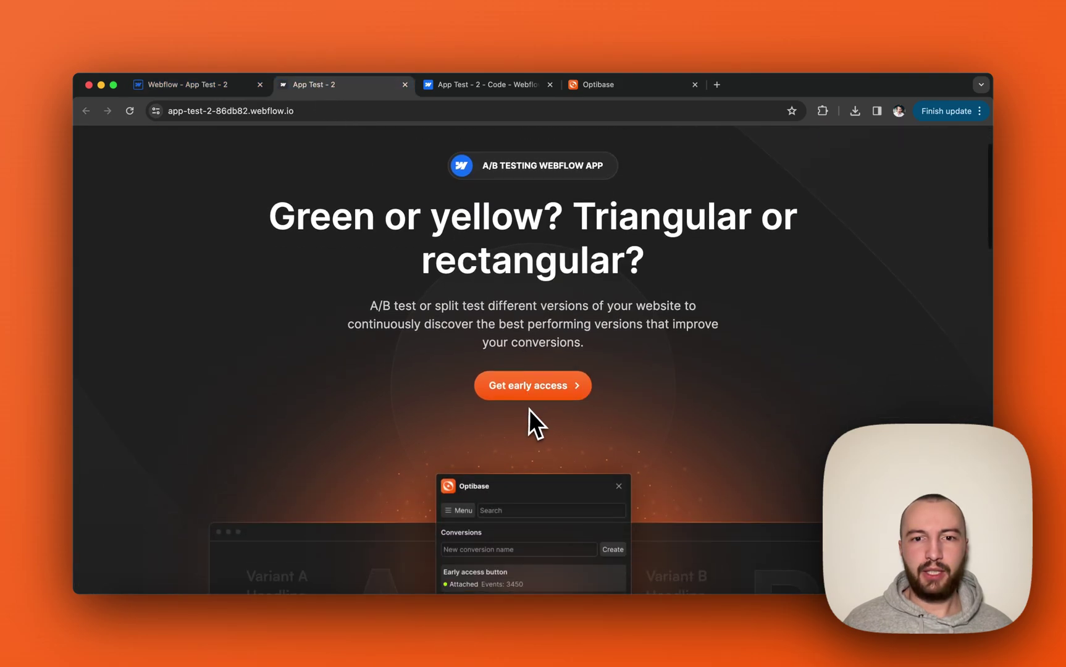
pyautogui.click(531, 392)
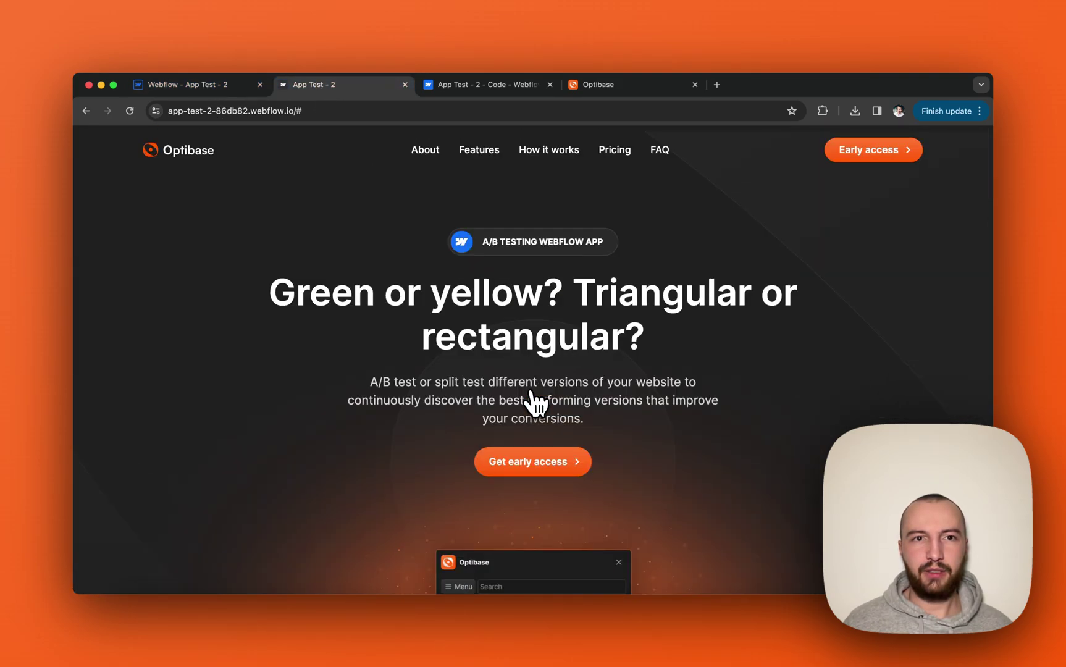
pyautogui.click(210, 91)
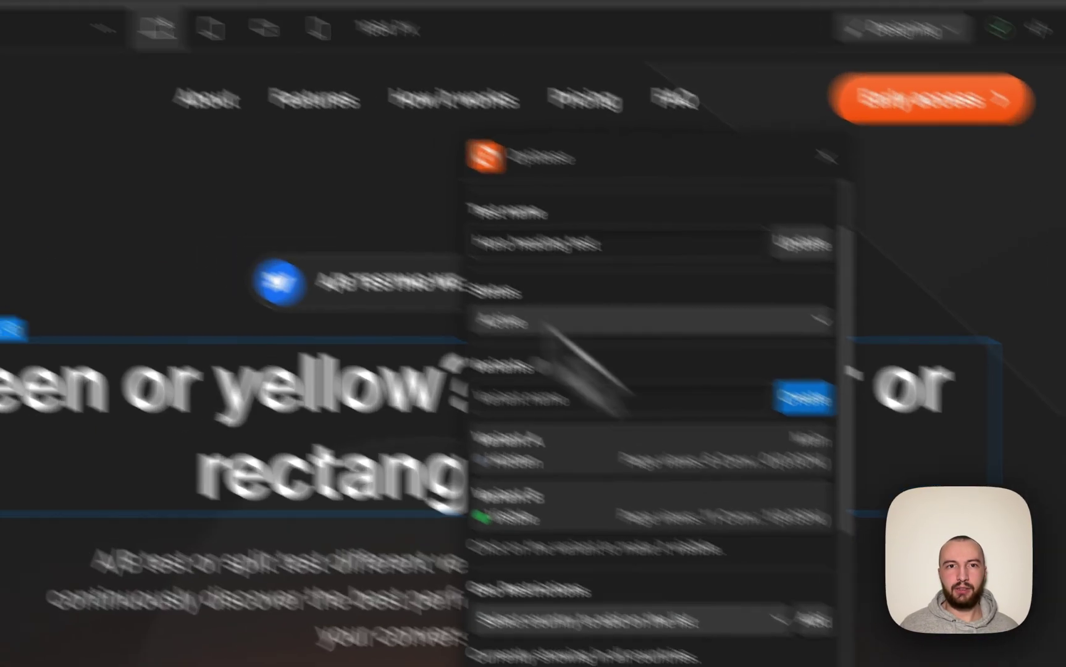
pyautogui.click(349, 86)
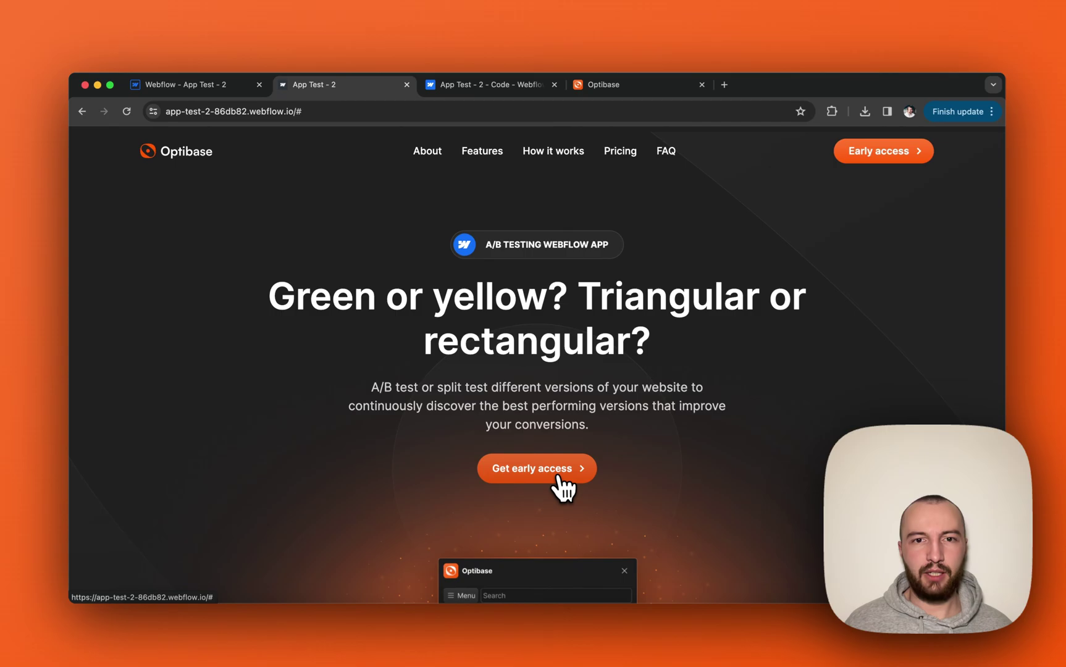
pyautogui.click(210, 85)
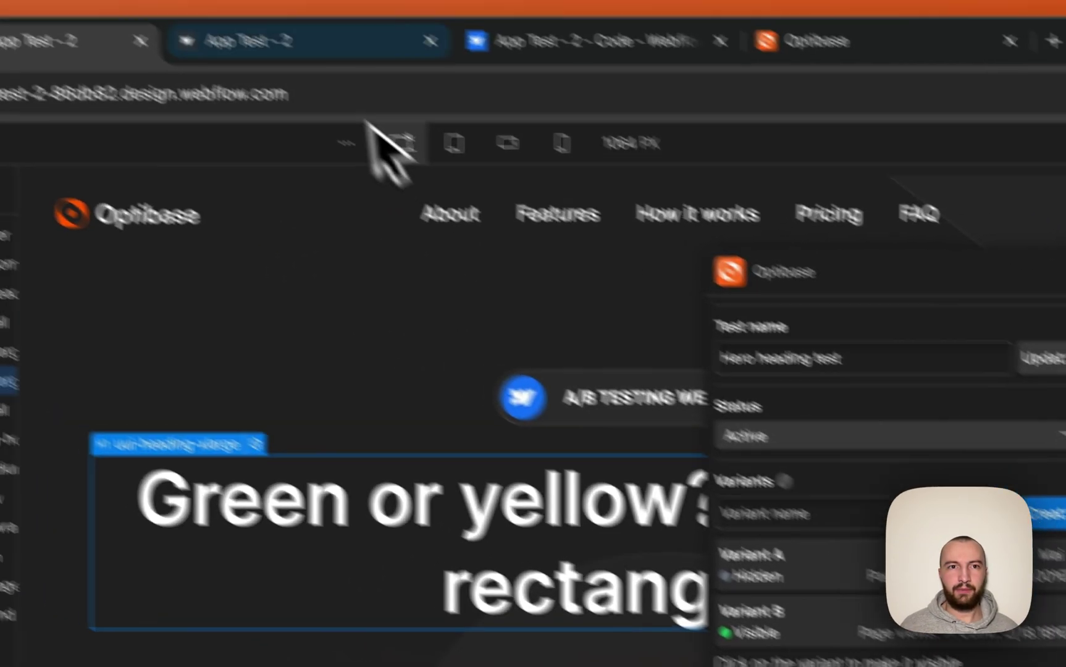
pyautogui.click(346, 86)
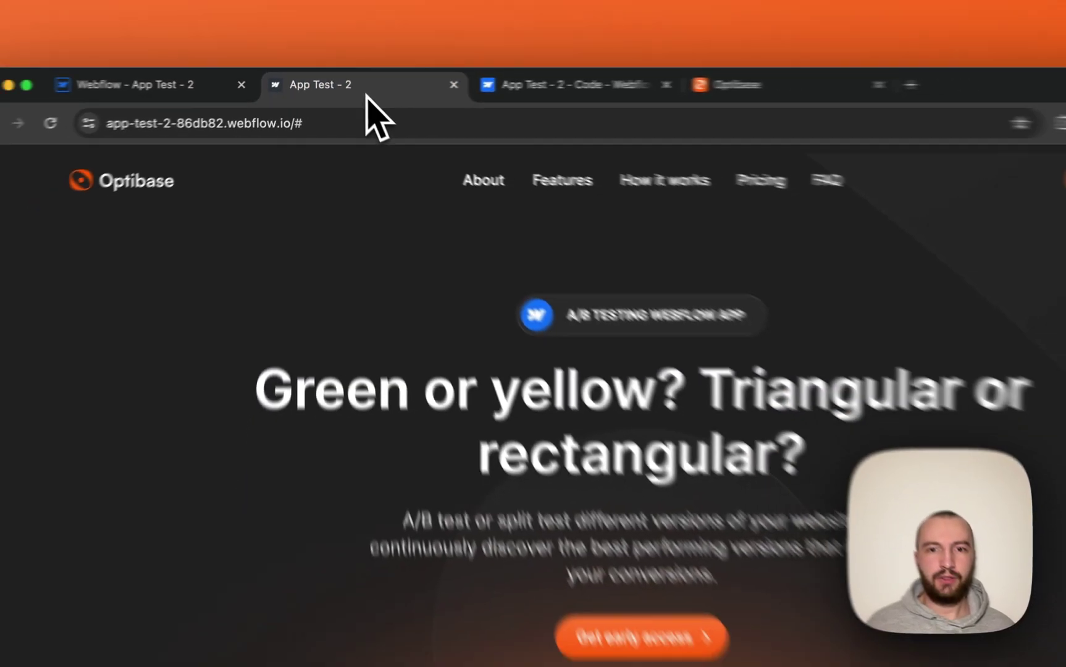
pyautogui.scroll(-15, 615, 363)
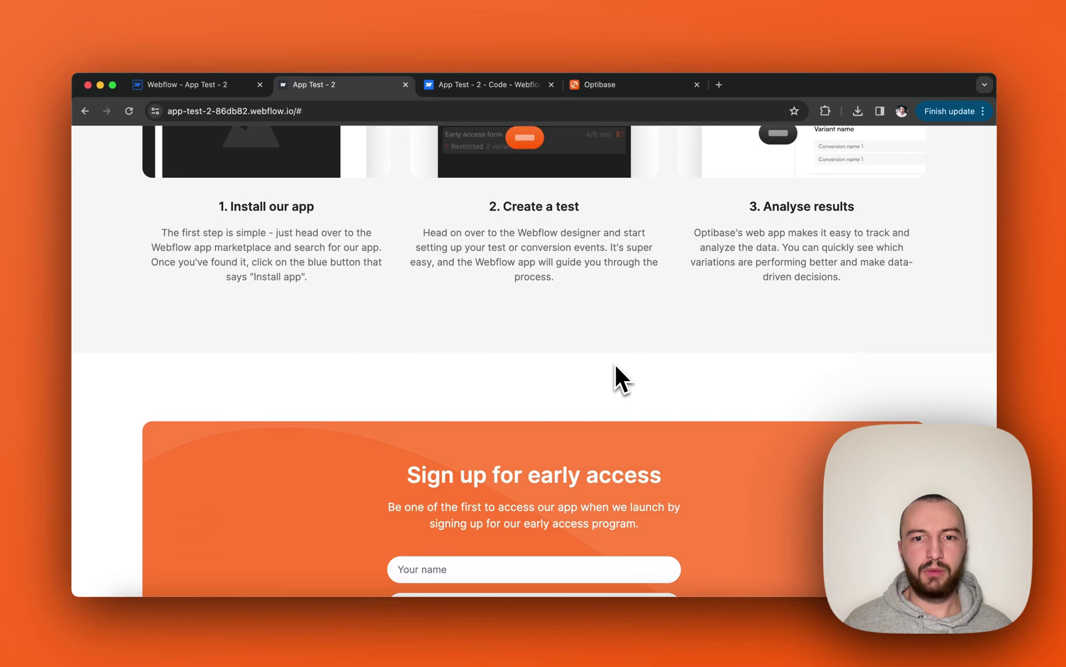
pyautogui.scroll(-5, 614, 363)
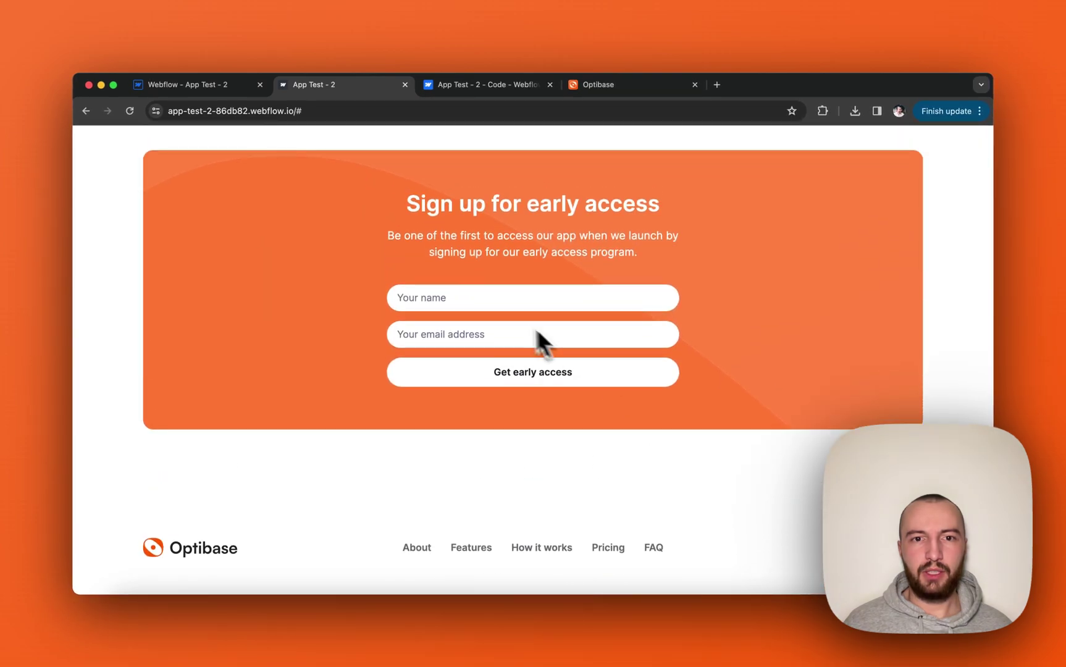
# Fill in a name and e-mail address in the early-access signup form.
pyautogui.click(495, 295)
pyautogui.write('Ziga')
pyautogui.click(514, 331)
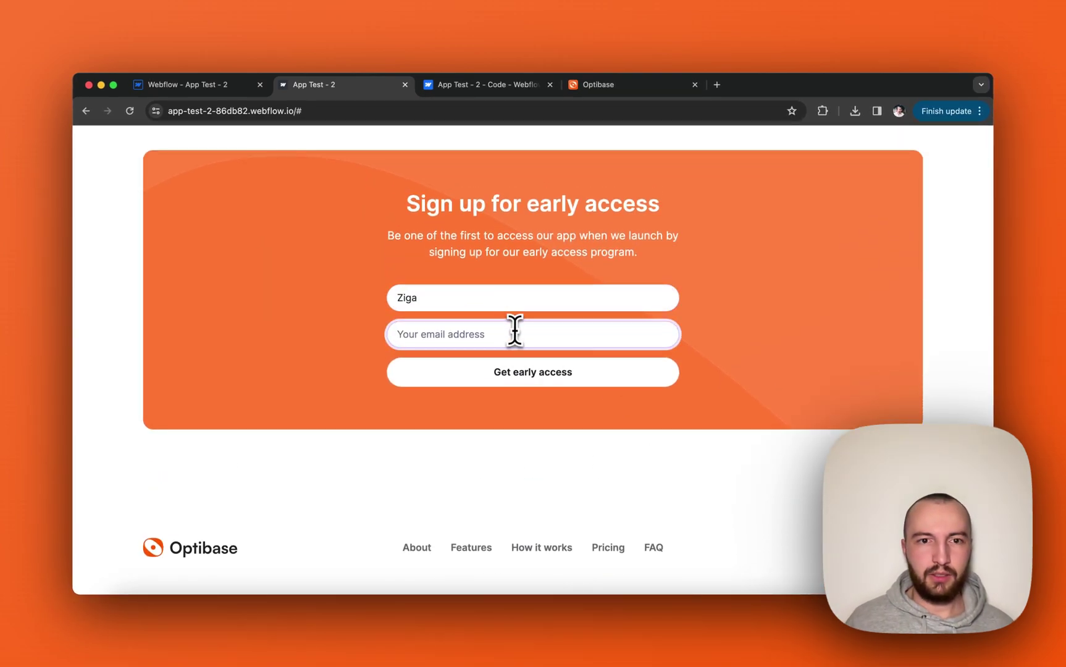
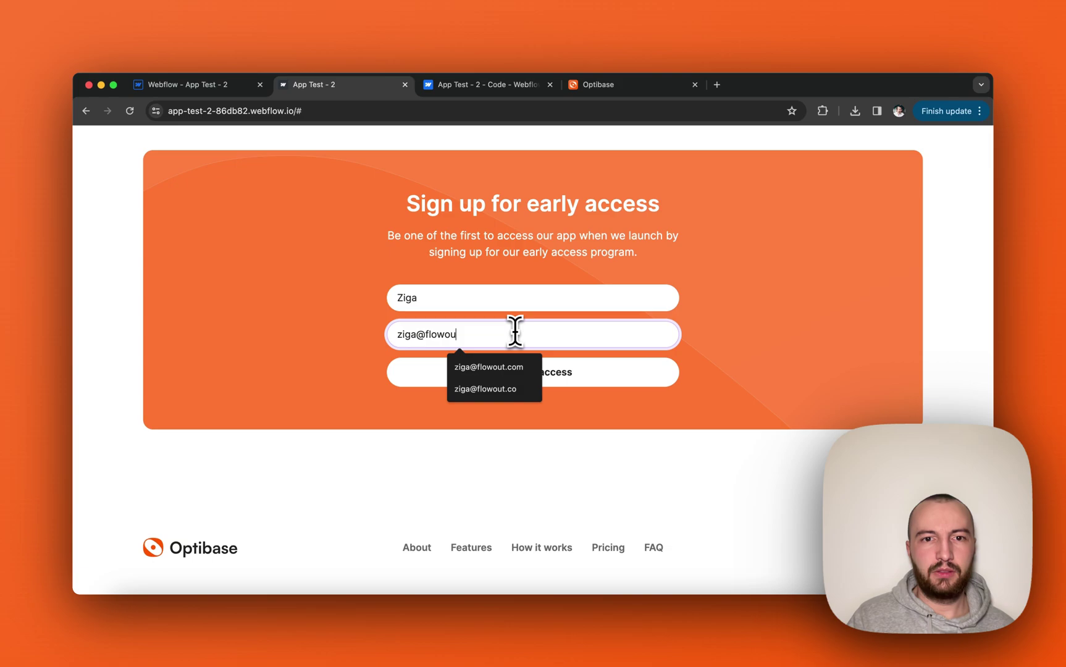
pyautogui.click(706, 269)
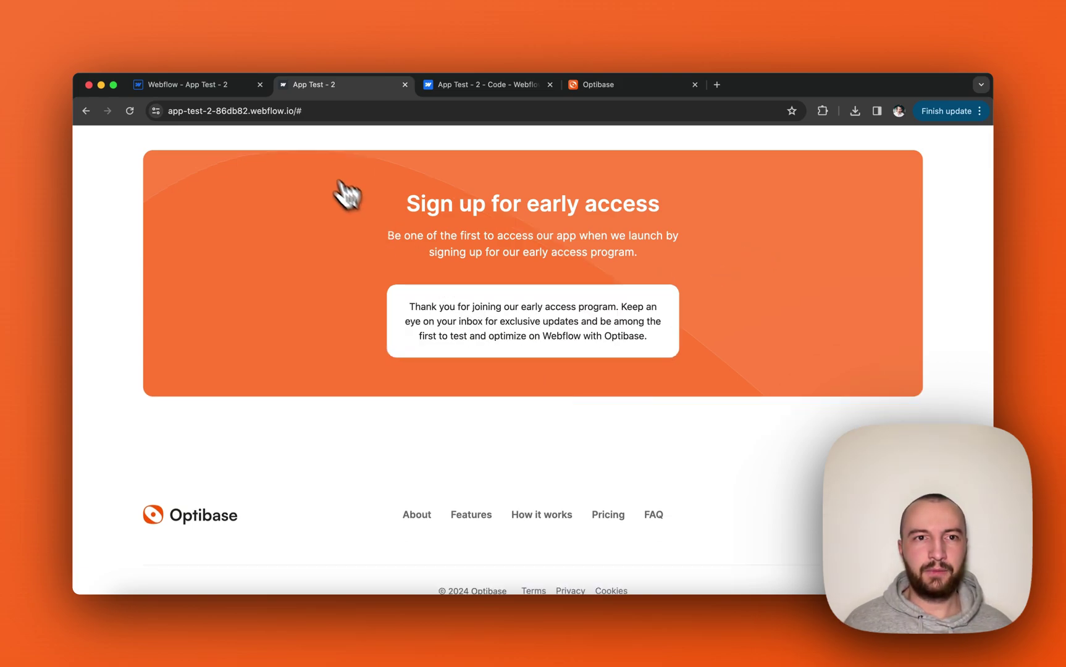
# Review Variant B's conversions: 2 for Get early access - Hero (18.18%), 1 for Footer sign-up (9.09%).
pyautogui.click(216, 87)
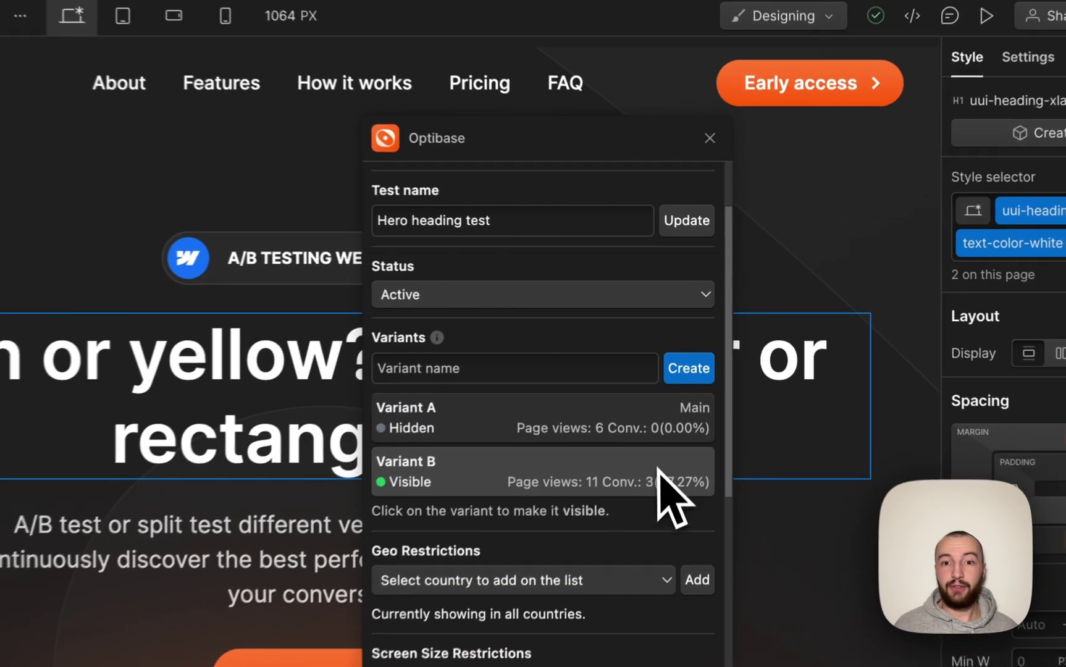
pyautogui.click(692, 395)
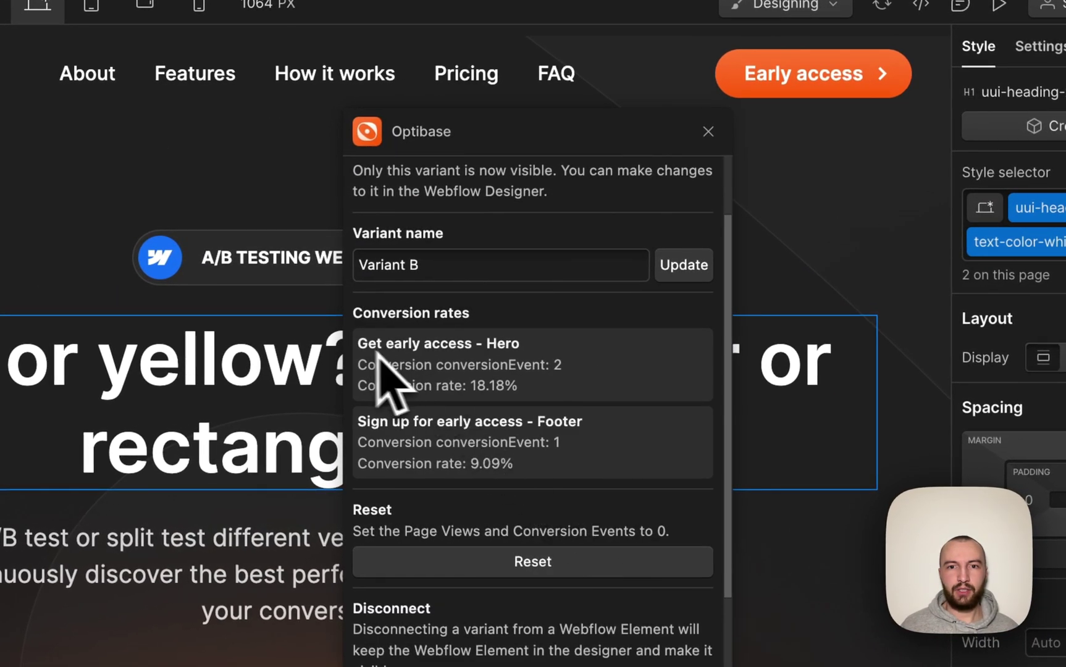
pyautogui.moveTo(562, 365); pyautogui.dragTo(362, 364)
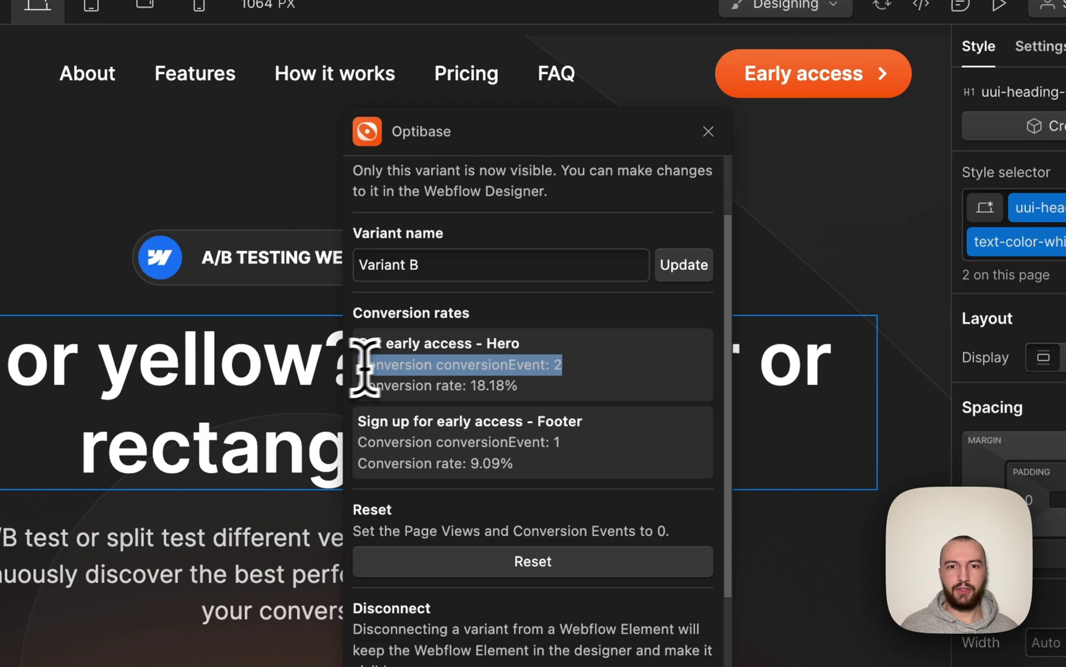
pyautogui.click(533, 409)
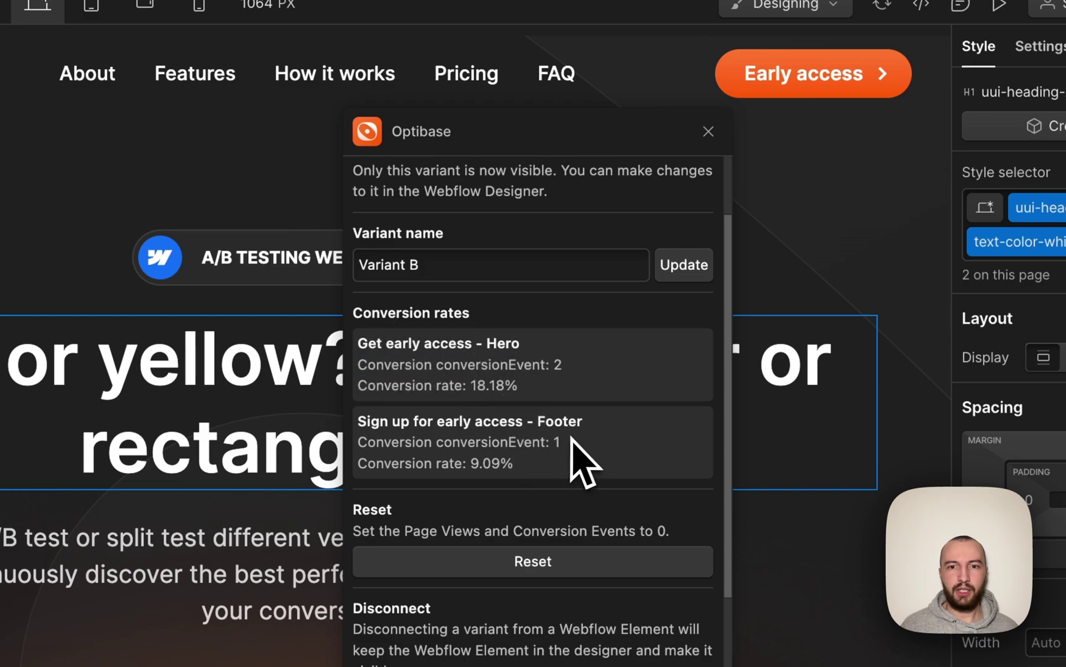
pyautogui.moveTo(568, 442); pyautogui.dragTo(518, 436)
pyautogui.doubleClick(368, 421)
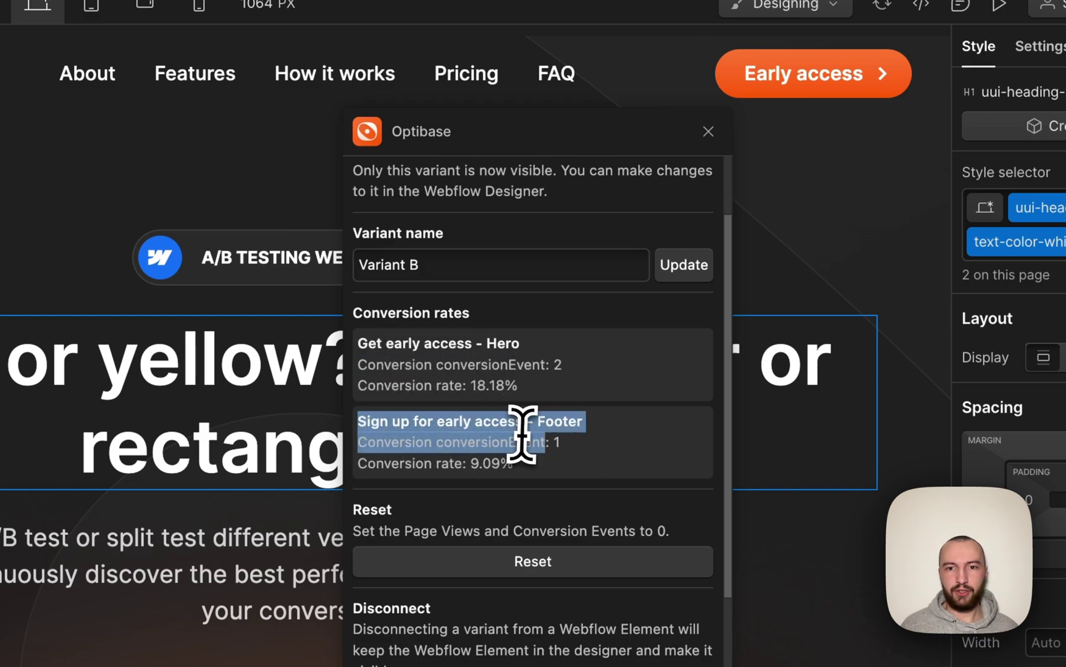
pyautogui.click(524, 428)
pyautogui.scroll(-5, 525, 463)
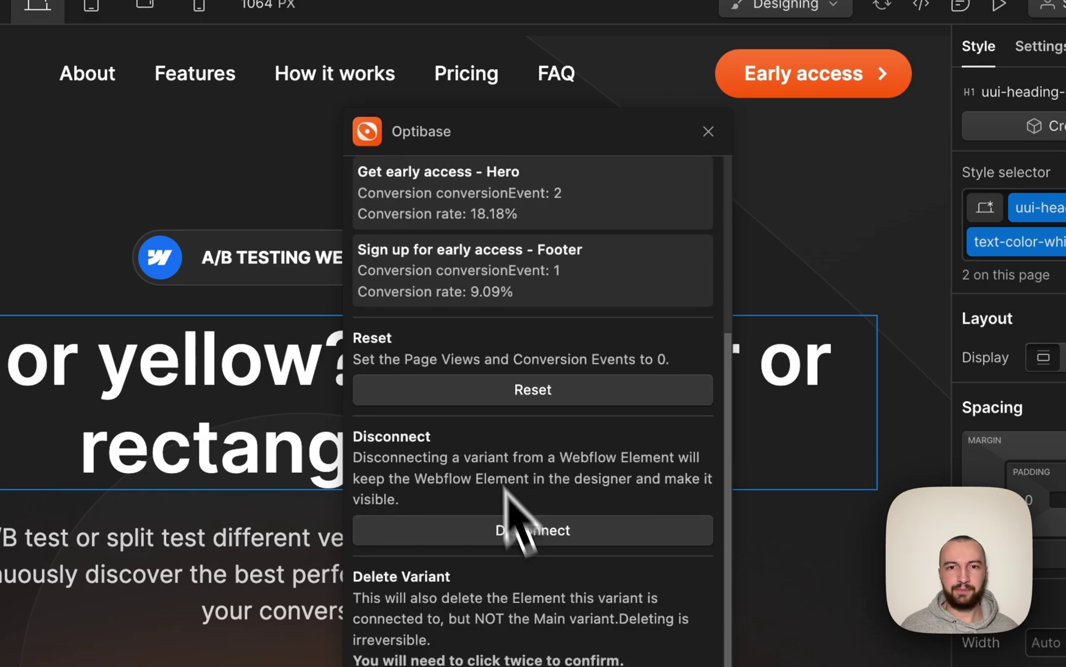
pyautogui.scroll(5, 531, 432)
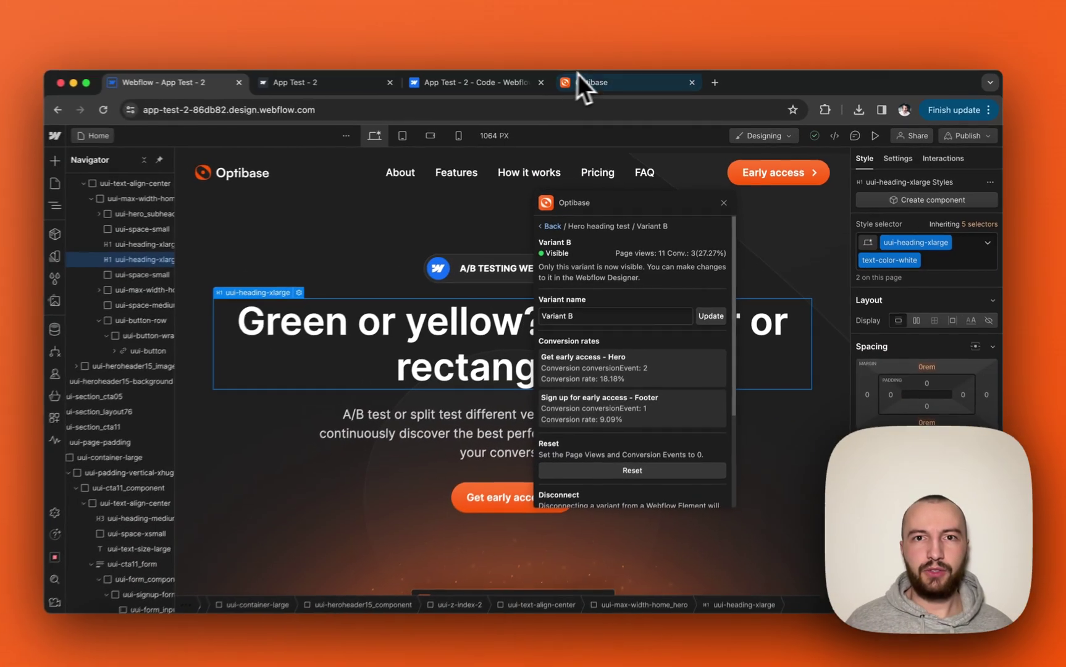
# Switch to the Optibase web app and browse its Home dashboard and Conversions list.
pyautogui.click(530, 64)
pyautogui.moveTo(611, 84); pyautogui.dragTo(330, 91)
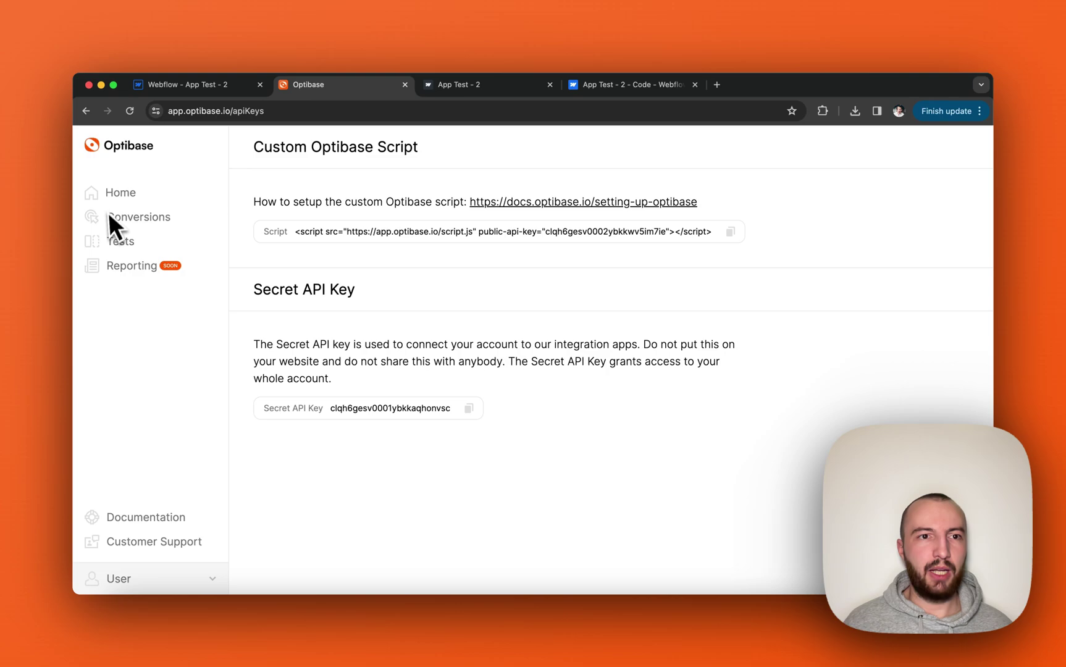
pyautogui.click(117, 194)
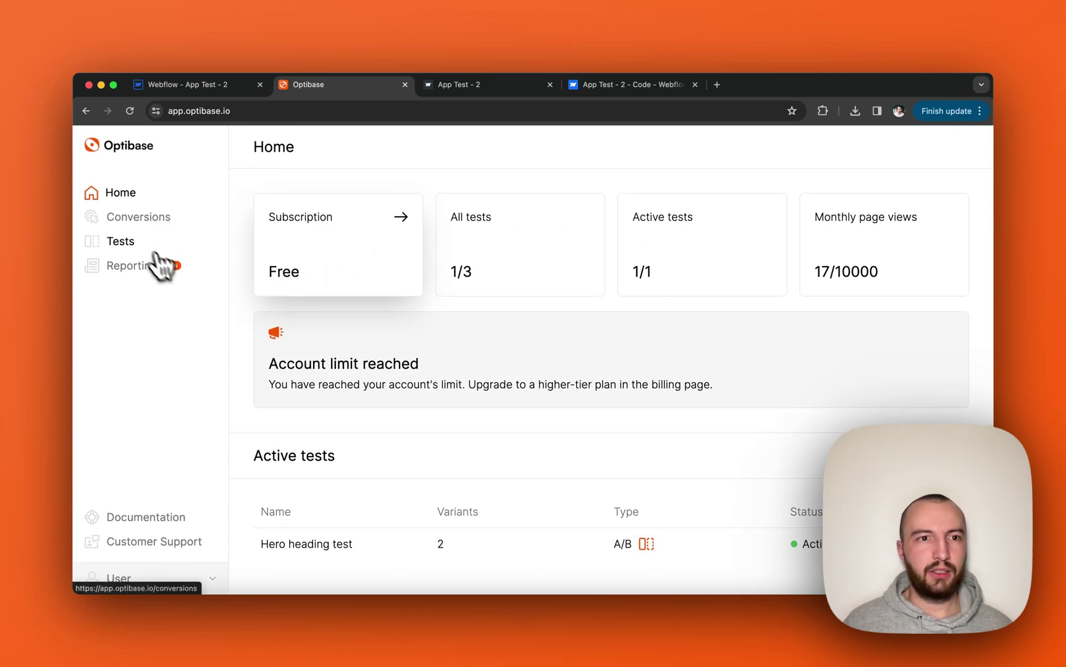
pyautogui.click(138, 217)
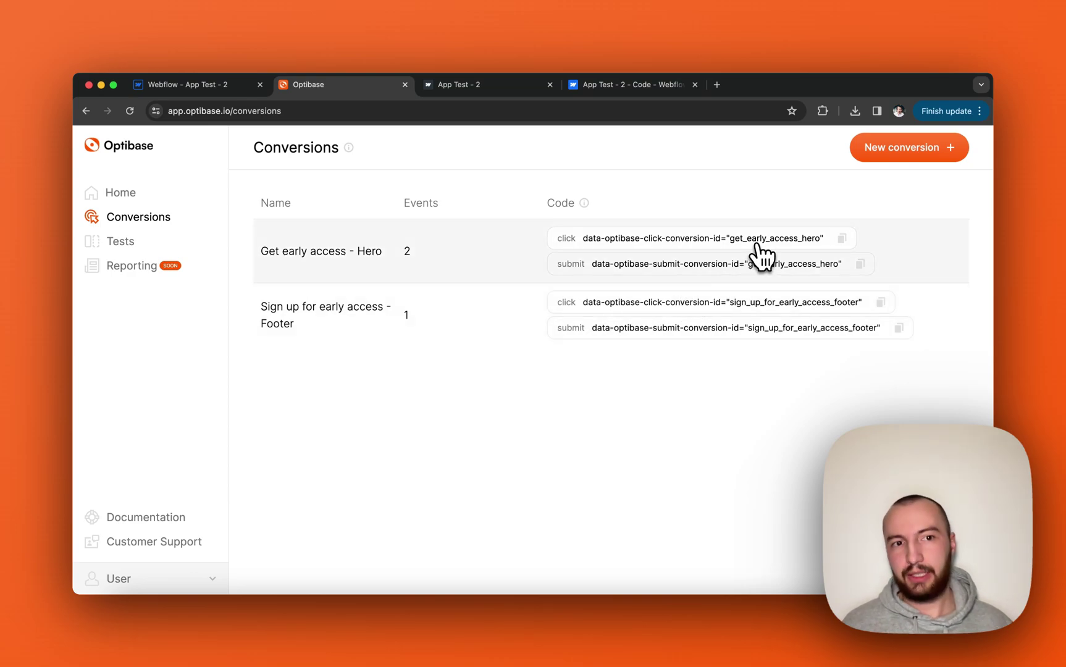
# Start and cancel a new conversion, then open Tests and start and cancel a new test.
pyautogui.click(913, 152)
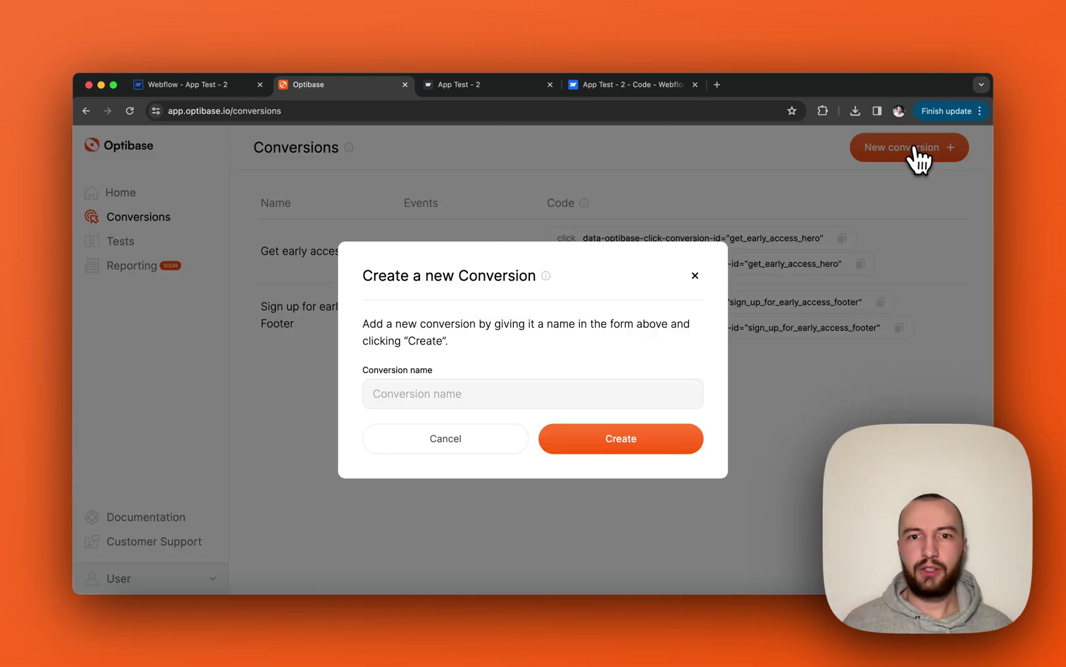
pyautogui.click(695, 276)
pyautogui.click(120, 243)
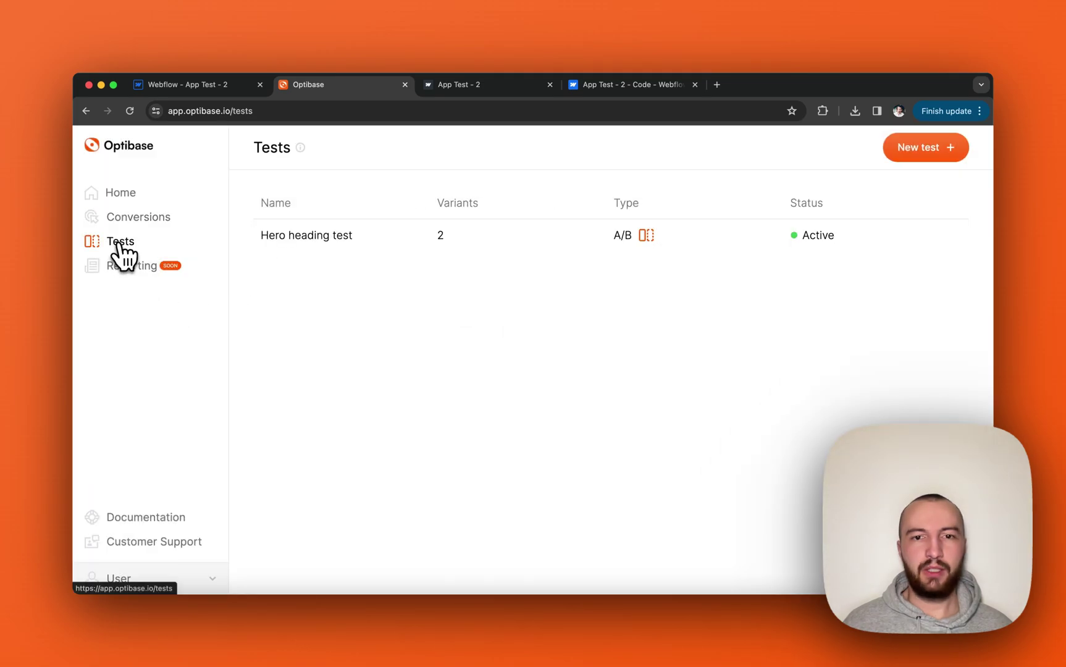
pyautogui.click(961, 154)
pyautogui.click(695, 245)
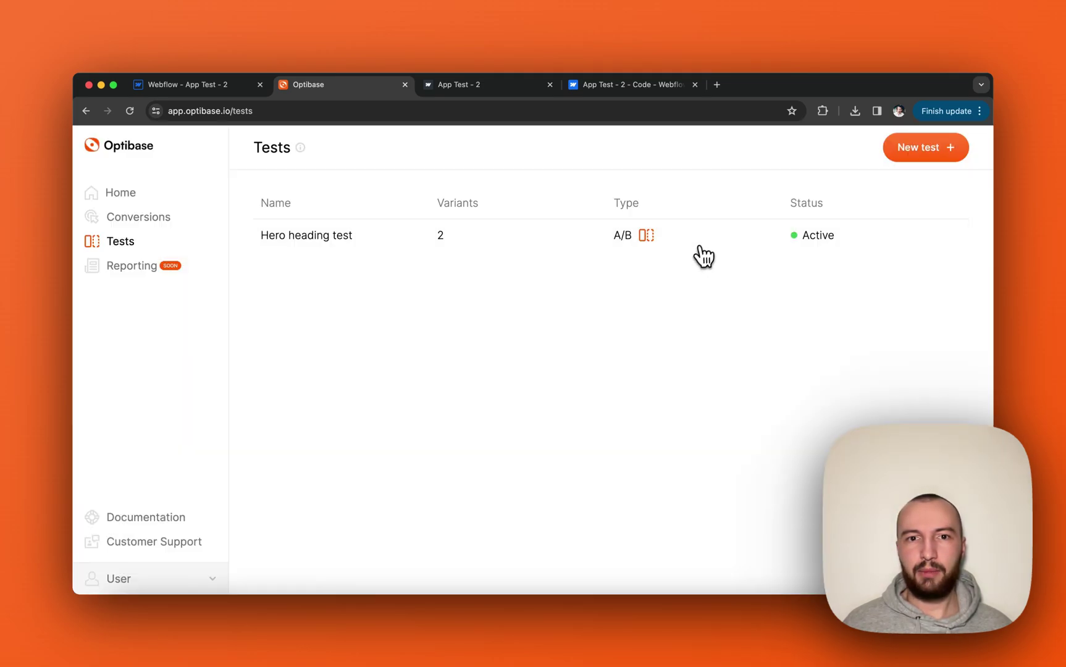
# Open the Hero heading test and review its Restrictions and Settings, including Persistent Variants.
pyautogui.click(516, 247)
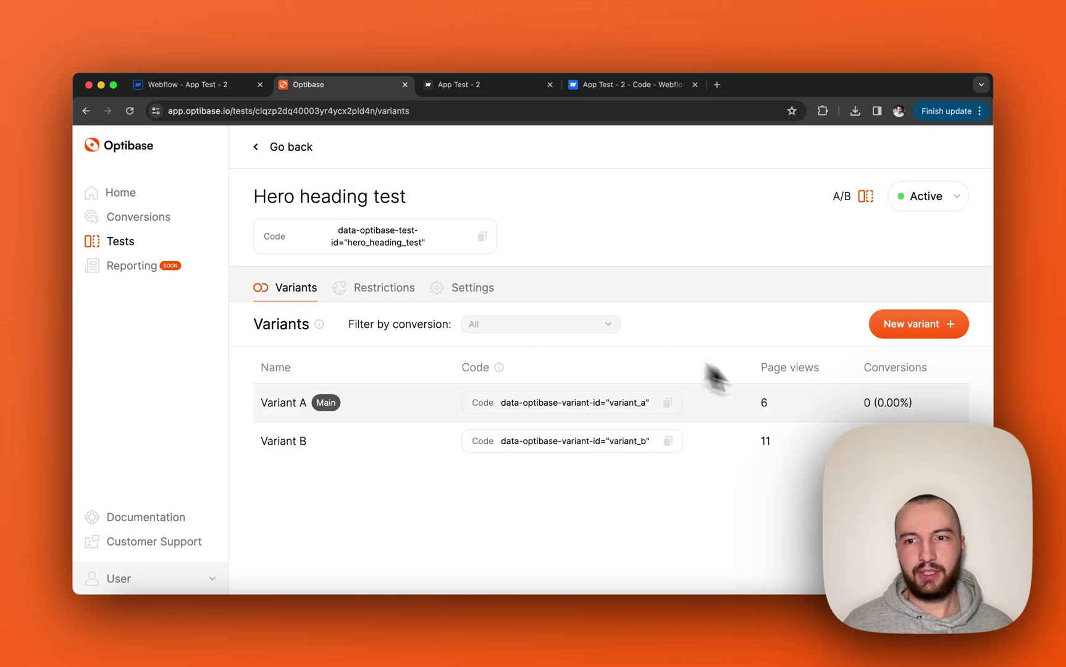
pyautogui.click(370, 288)
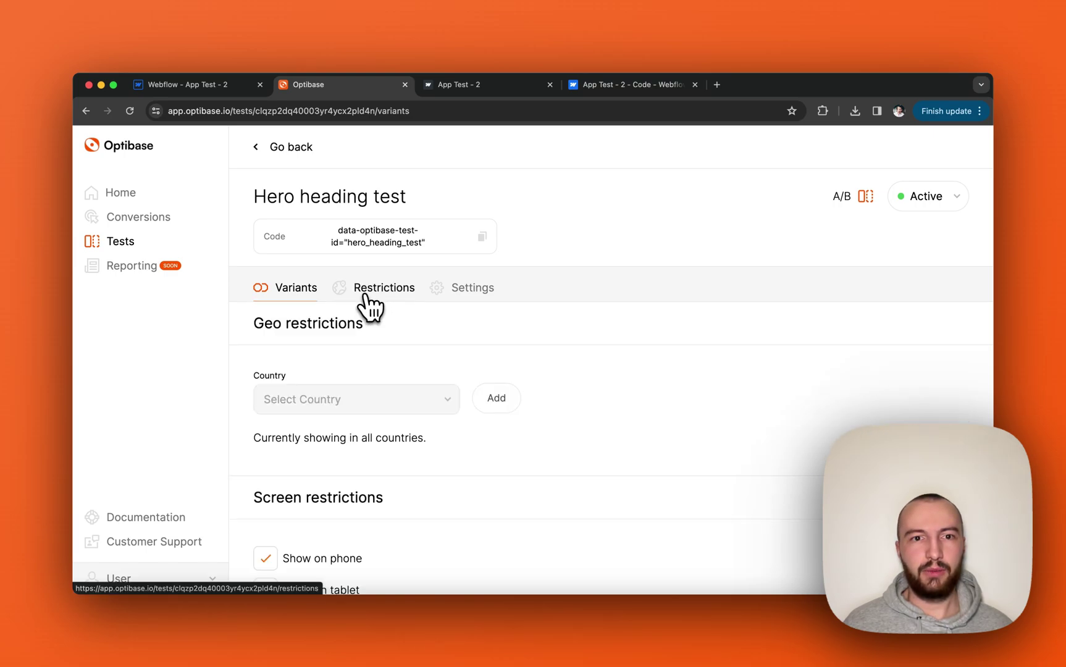
pyautogui.scroll(-2, 358, 386)
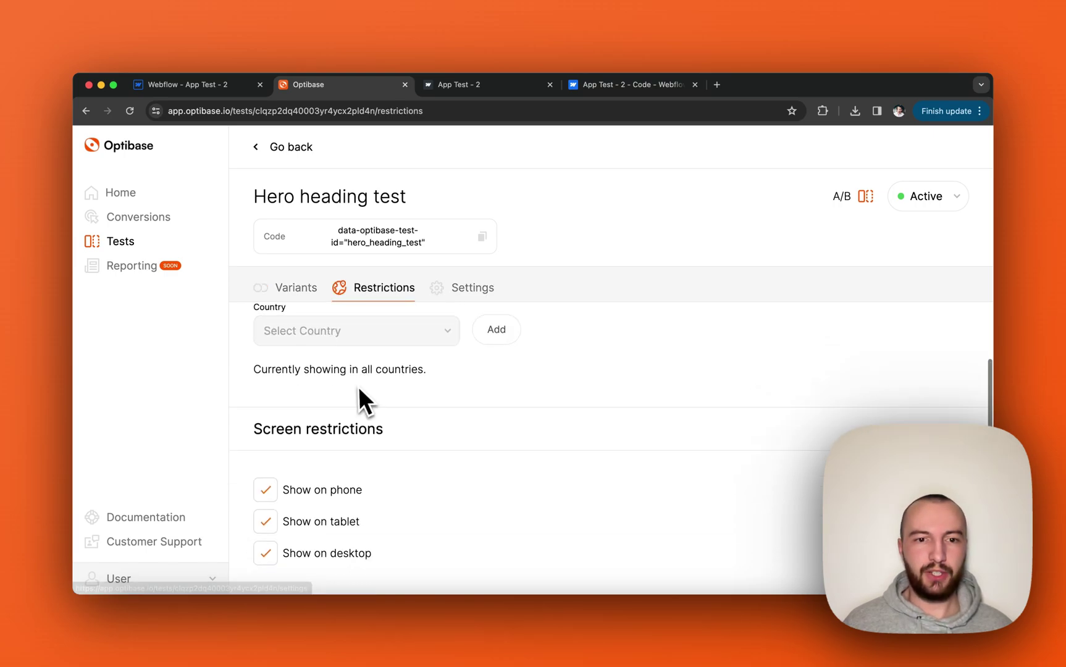
pyautogui.click(472, 289)
pyautogui.scroll(-1, 444, 350)
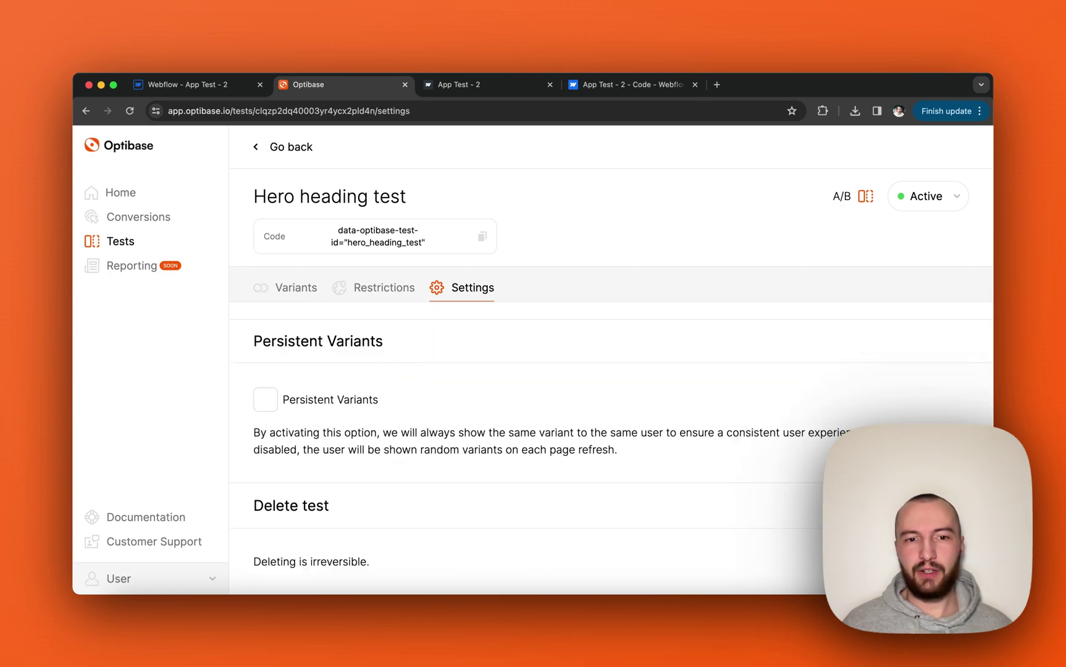
# Go to Domain Whitelist from the User menu, where no domains are added yet.
pyautogui.click(143, 576)
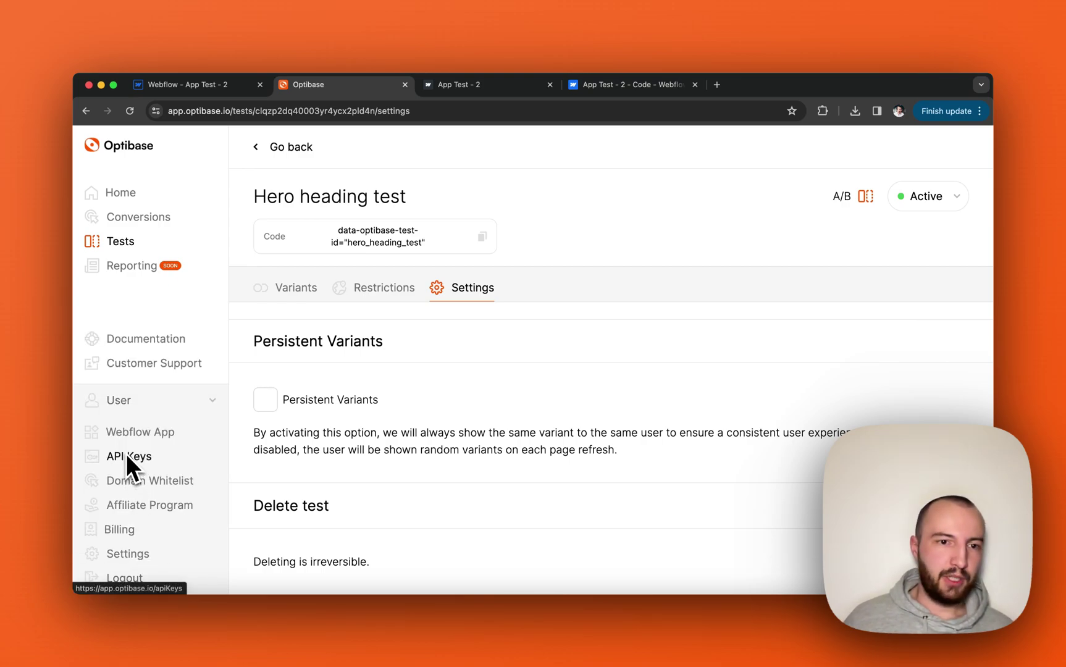
pyautogui.click(138, 481)
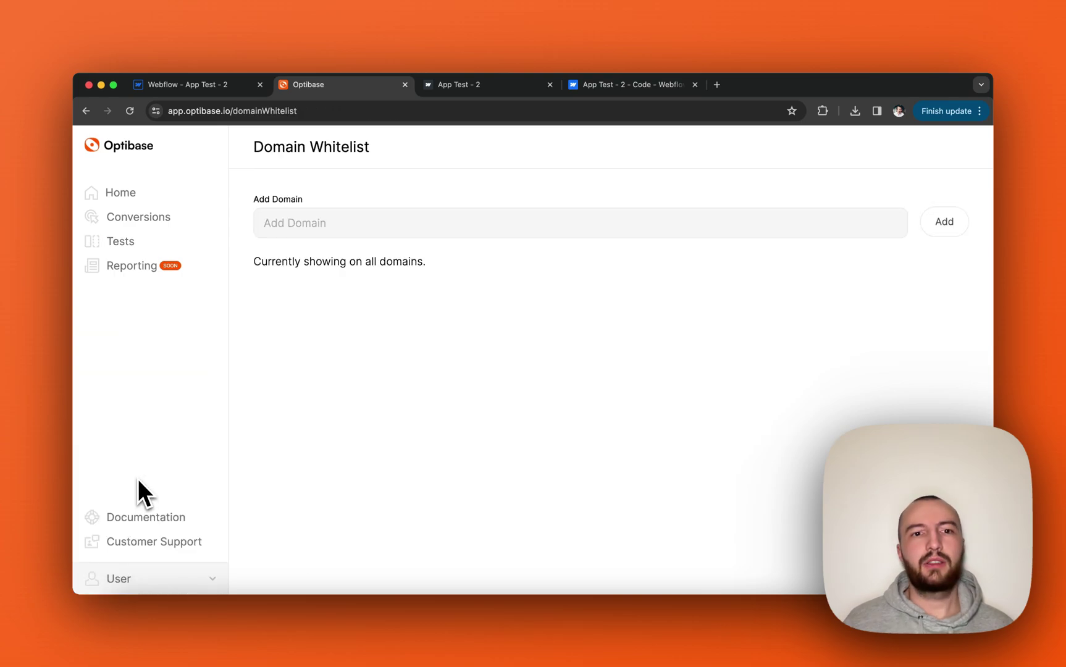
pyautogui.click(416, 232)
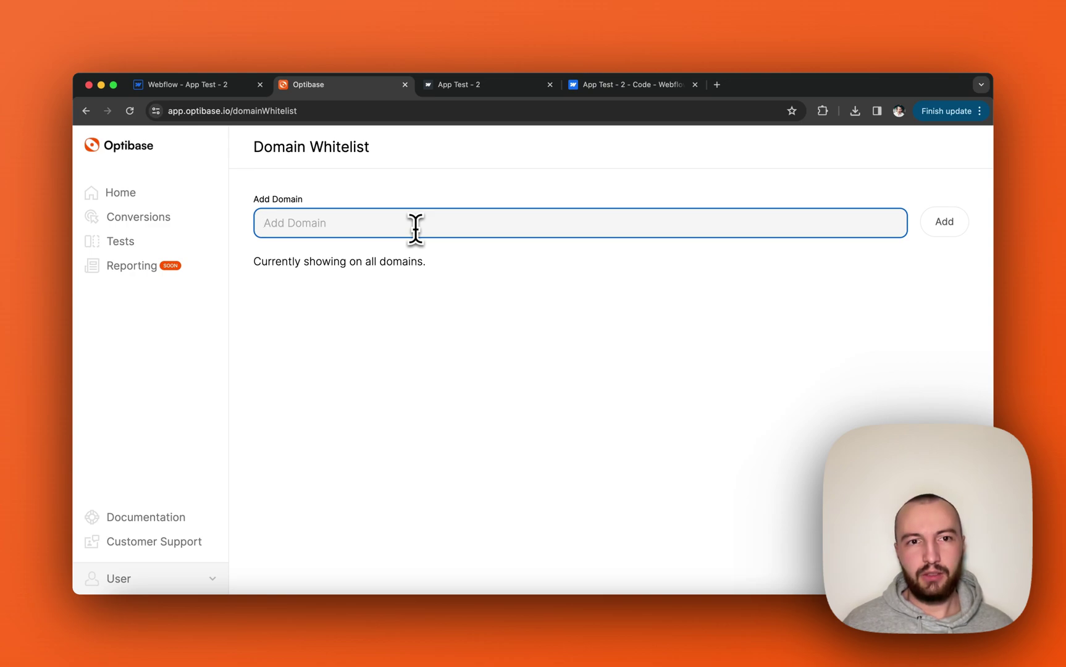
pyautogui.click(160, 578)
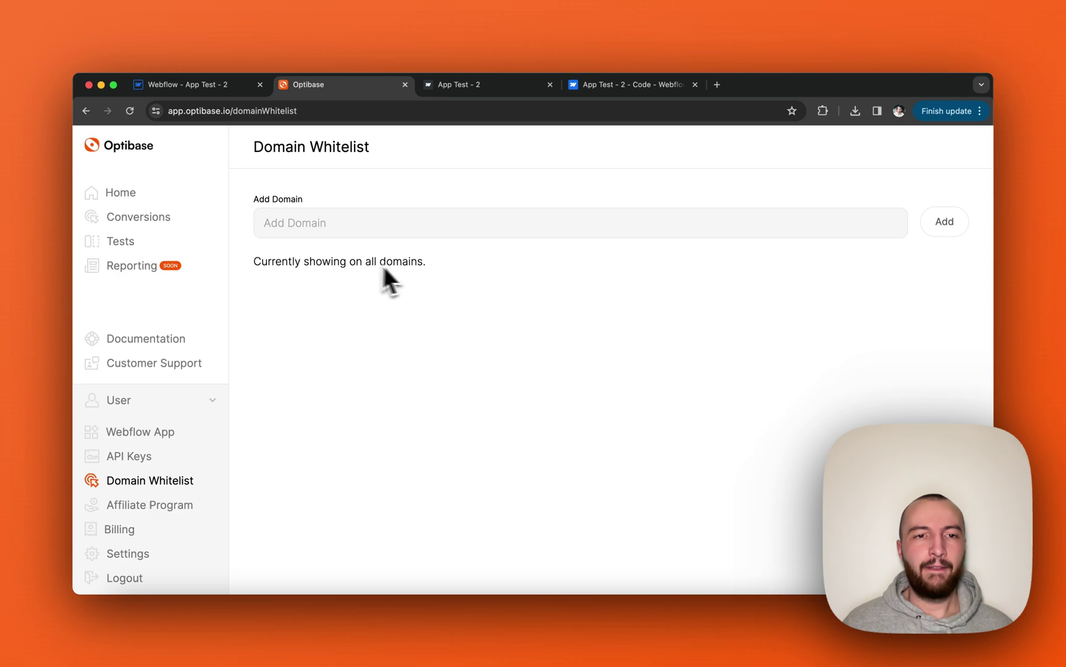
# Look over the Billing plans page, then return to the Webflow - App Test - 2 tab.
pyautogui.click(117, 537)
pyautogui.scroll(-1, 445, 368)
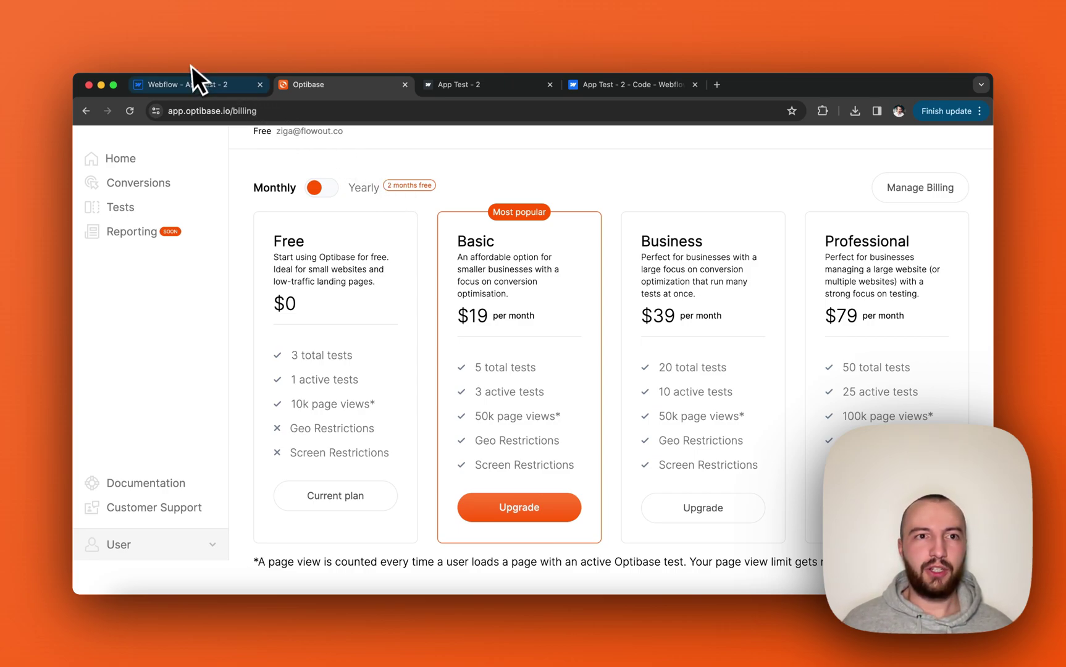
pyautogui.click(204, 86)
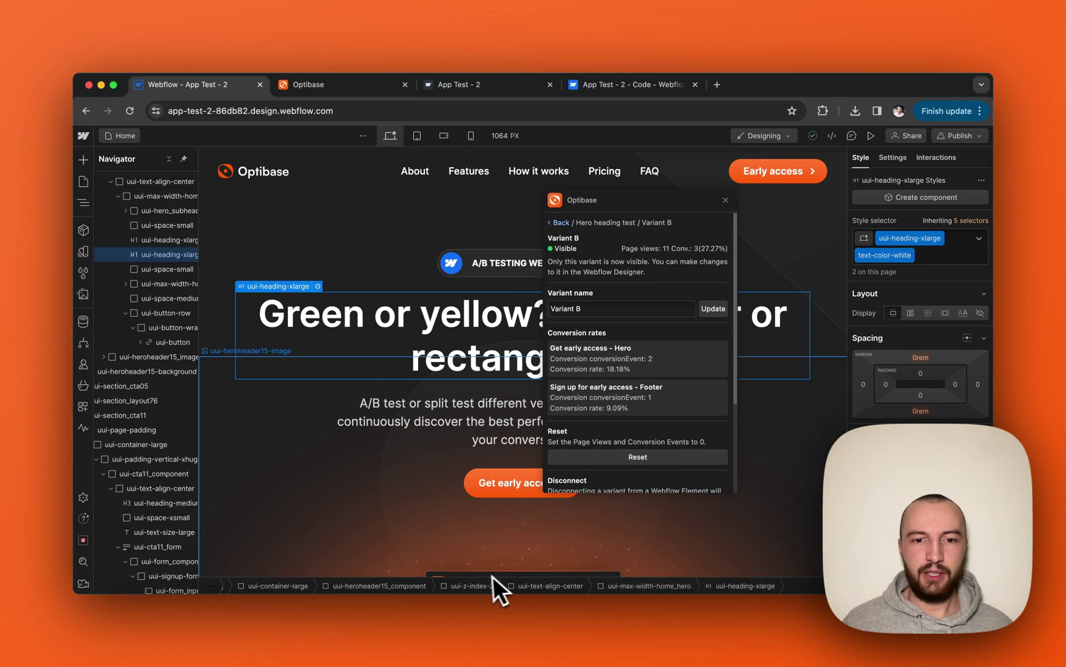